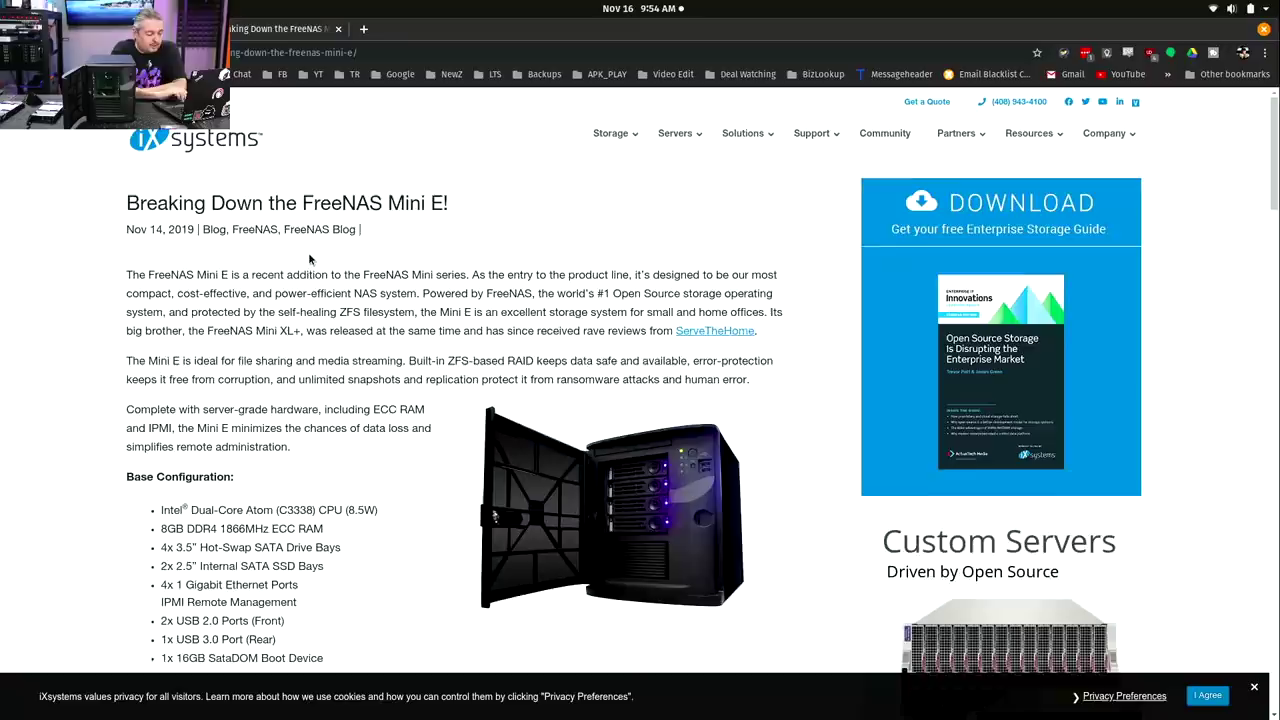
Scroll the FreeNAS Mini E post past its intro to the Base Configuration list and motherboard photo.
scroll(309, 258, down, 1)
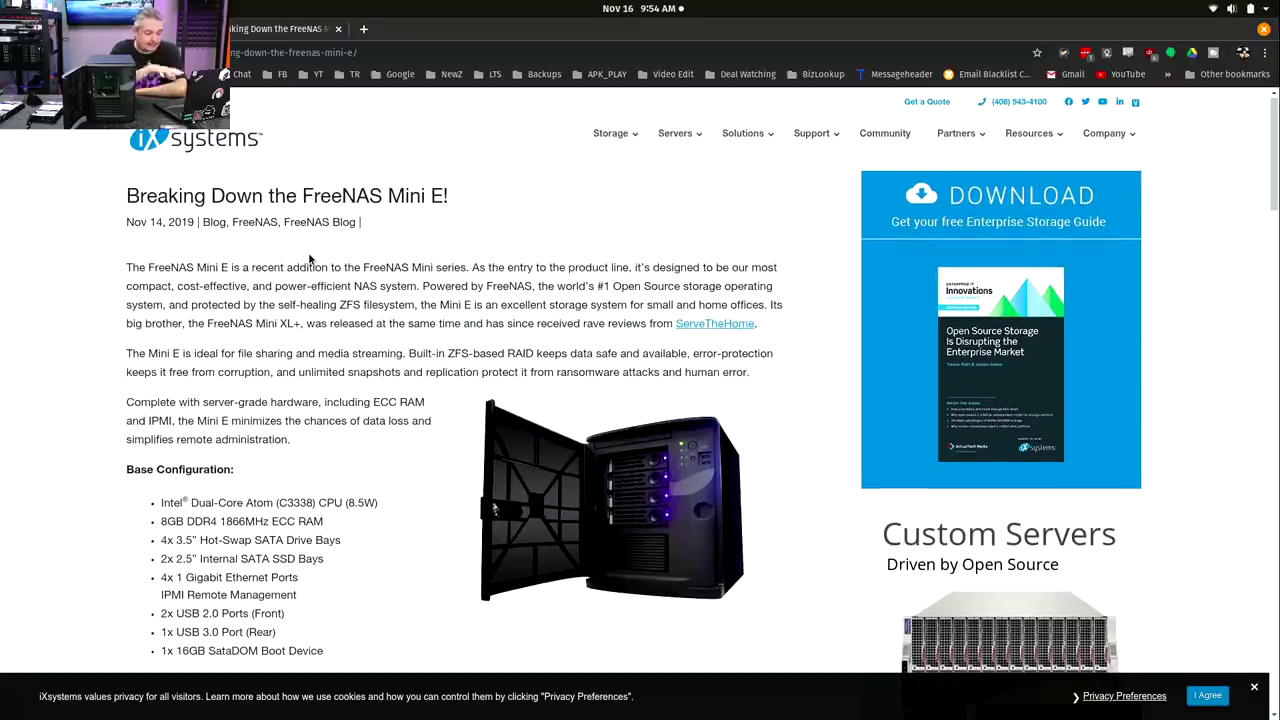
scroll(309, 258, down, 5)
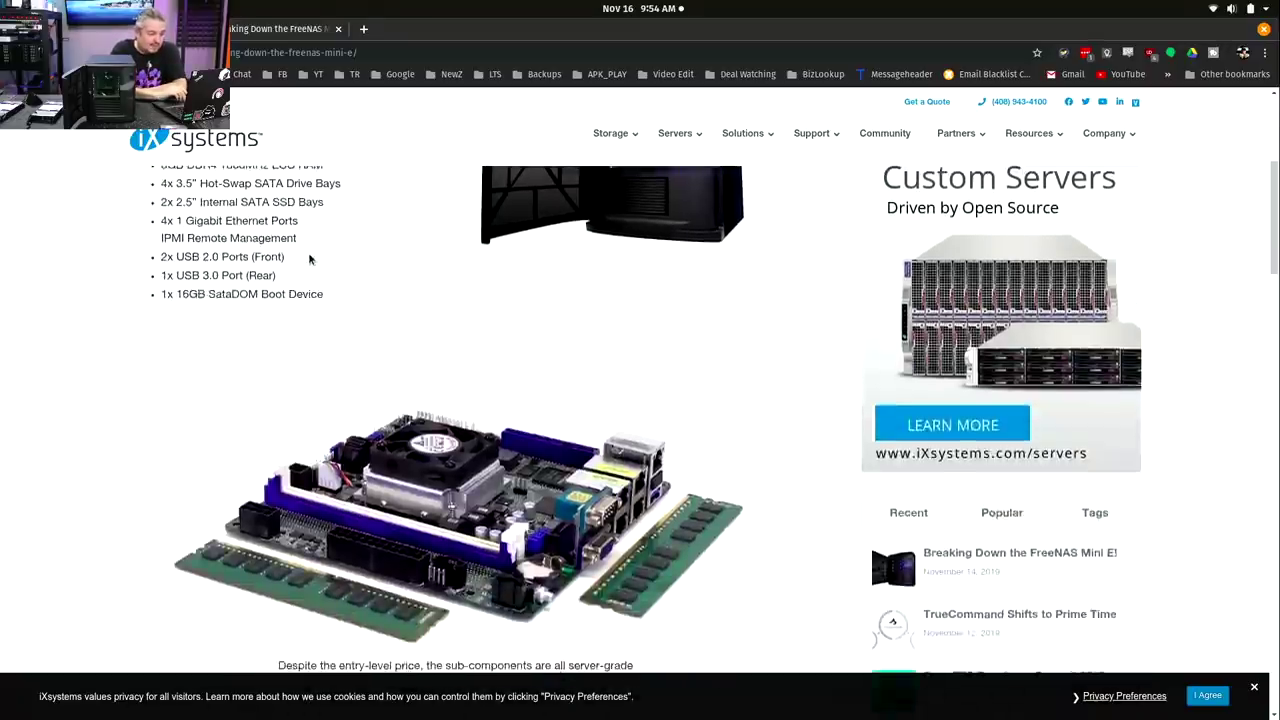
scroll(309, 258, up, 1)
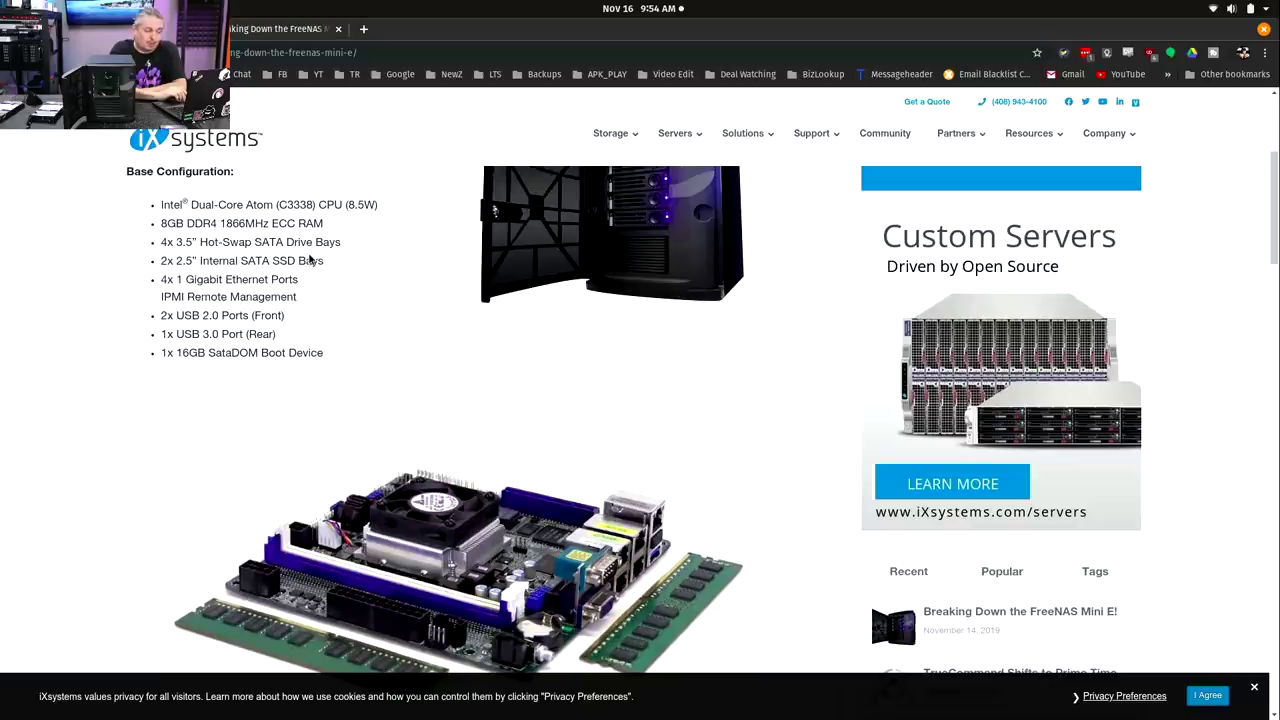
scroll(309, 258, up, 1)
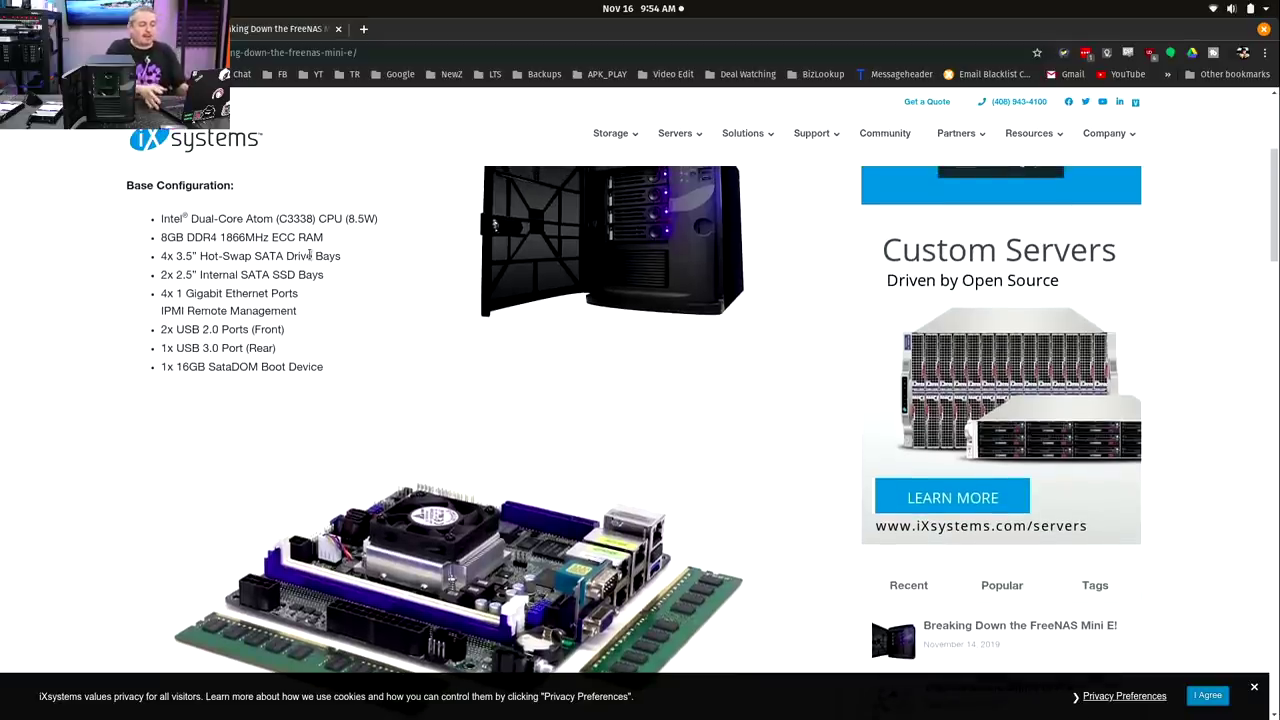
scroll(309, 258, down, 1)
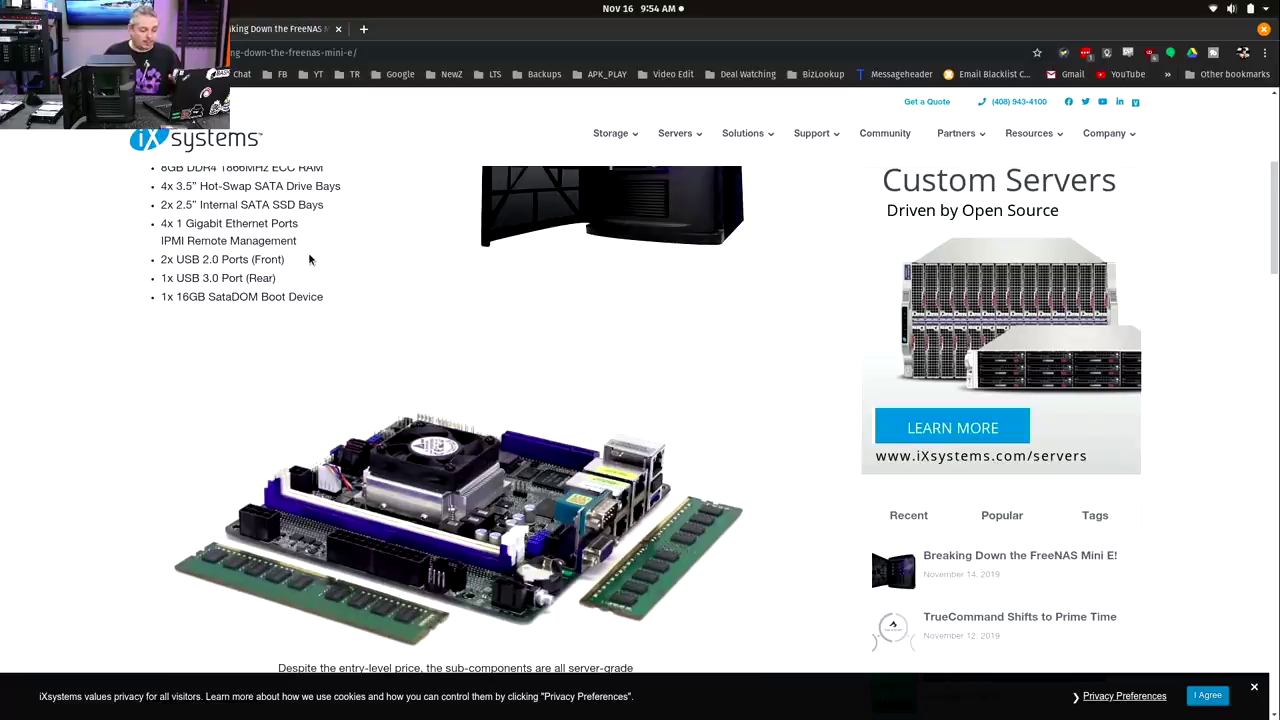
Scroll through Power Efficiency, Memory & Caching and Software sections, then back up to the title.
scroll(309, 259, down, 1)
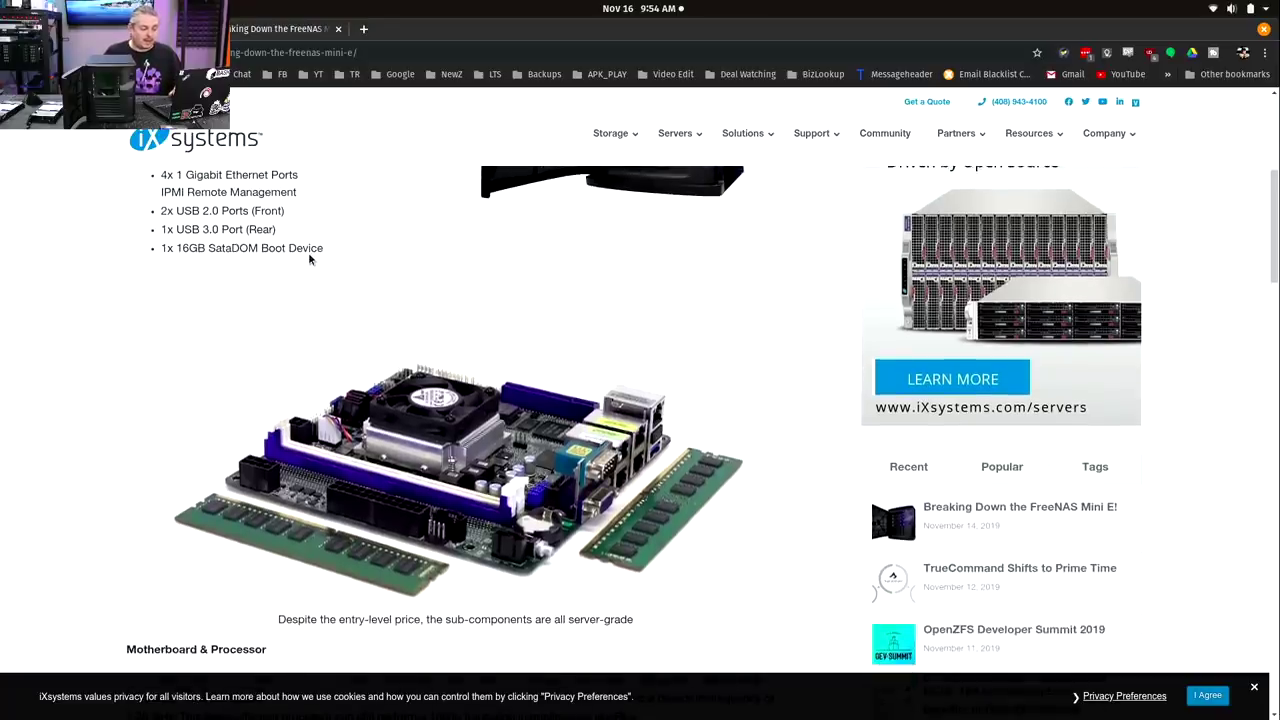
scroll(309, 259, down, 4)
scroll(309, 259, down, 4)
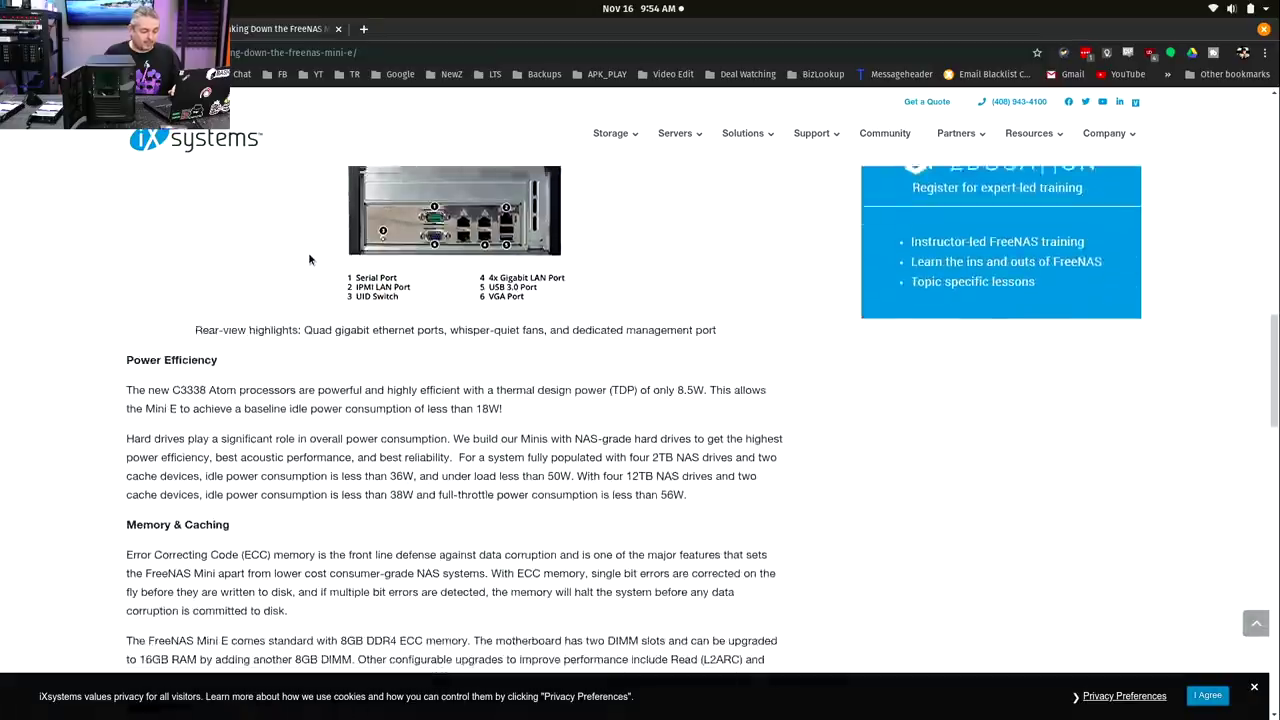
scroll(309, 259, up, 2)
scroll(309, 259, down, 4)
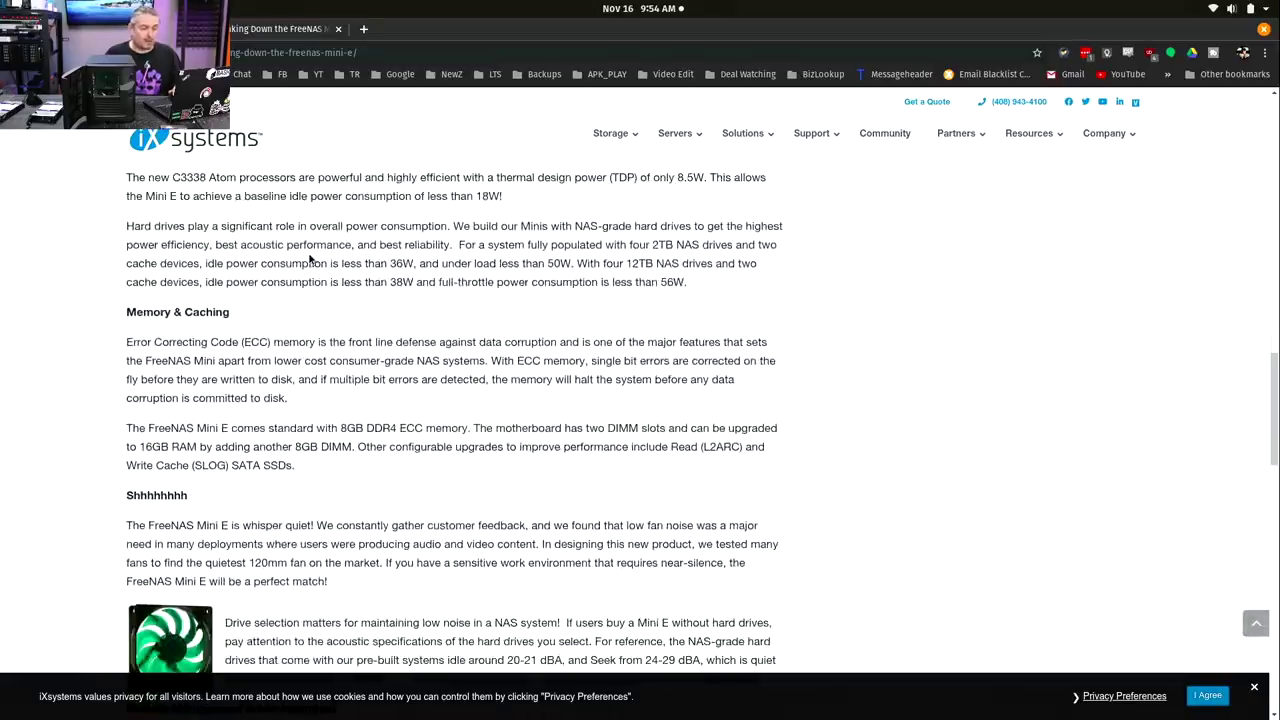
scroll(309, 259, down, 3)
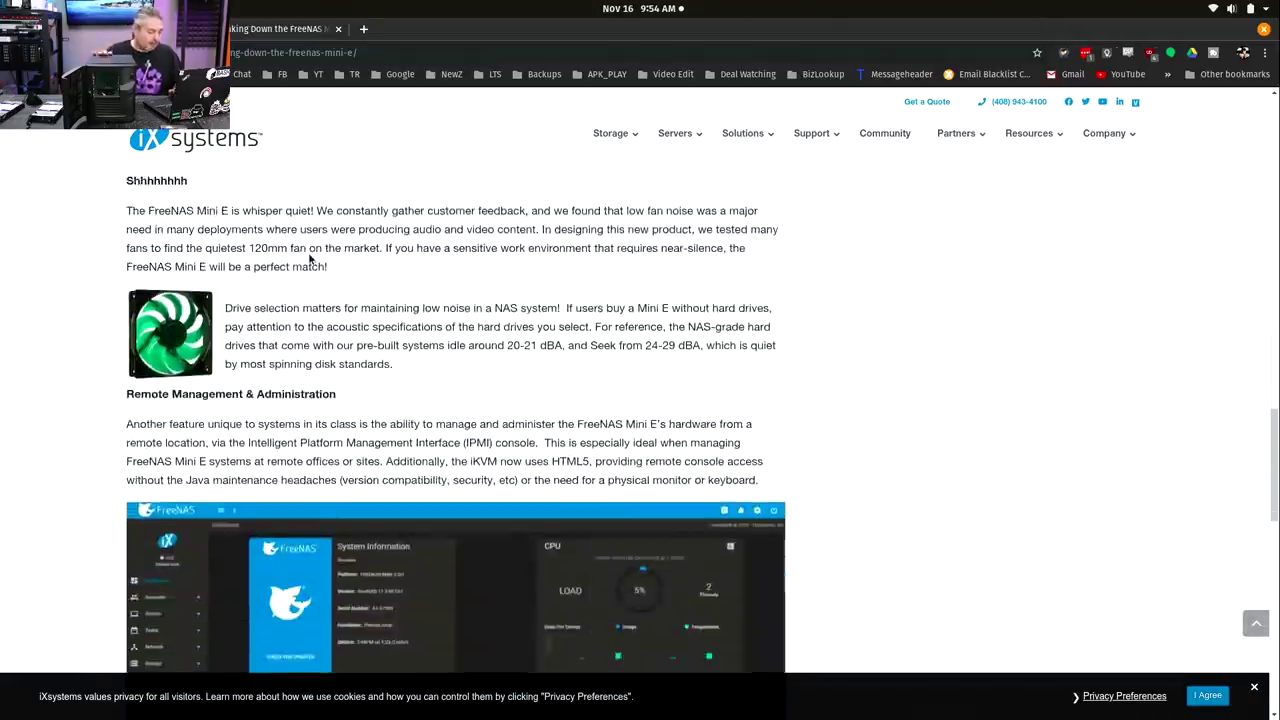
scroll(309, 259, down, 7)
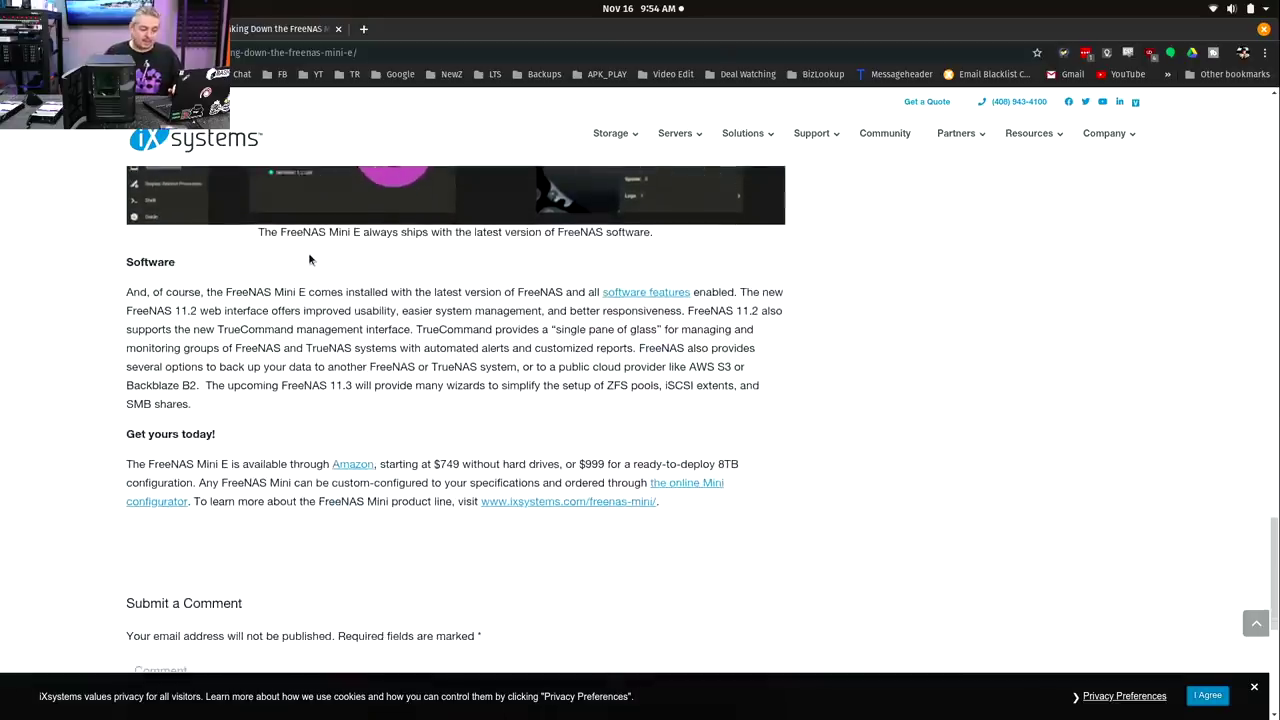
scroll(309, 259, up, 20)
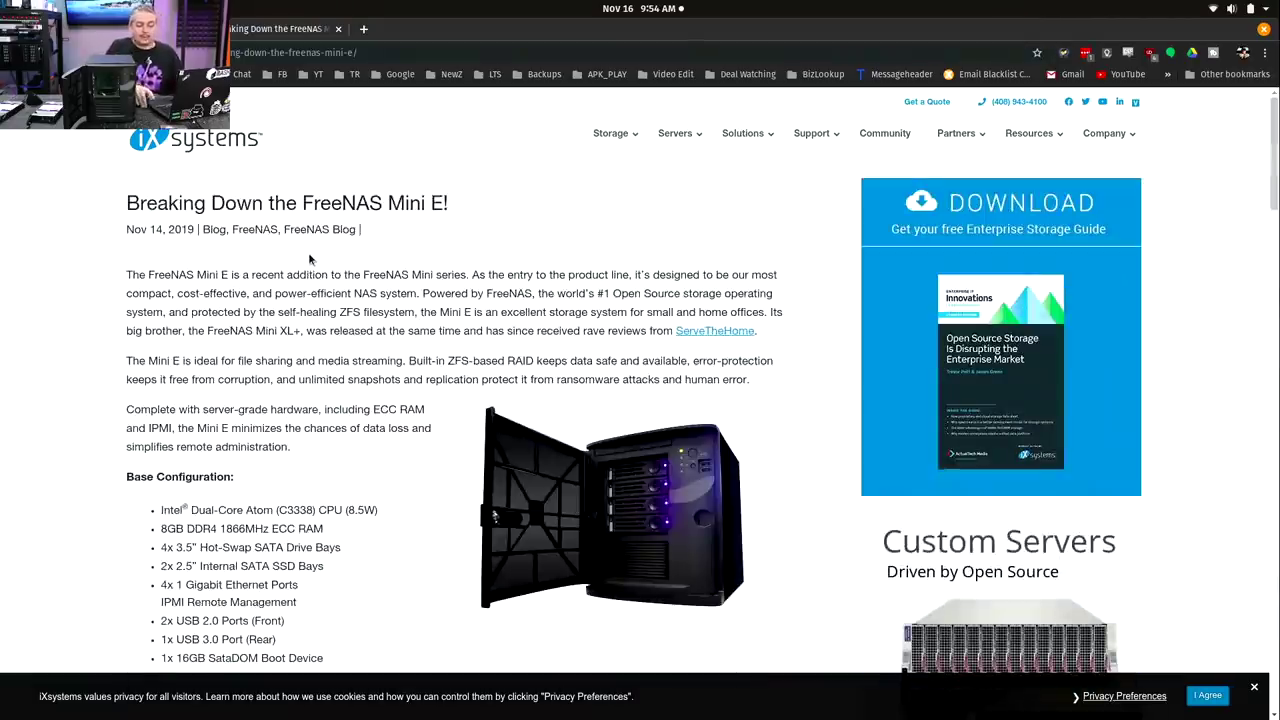
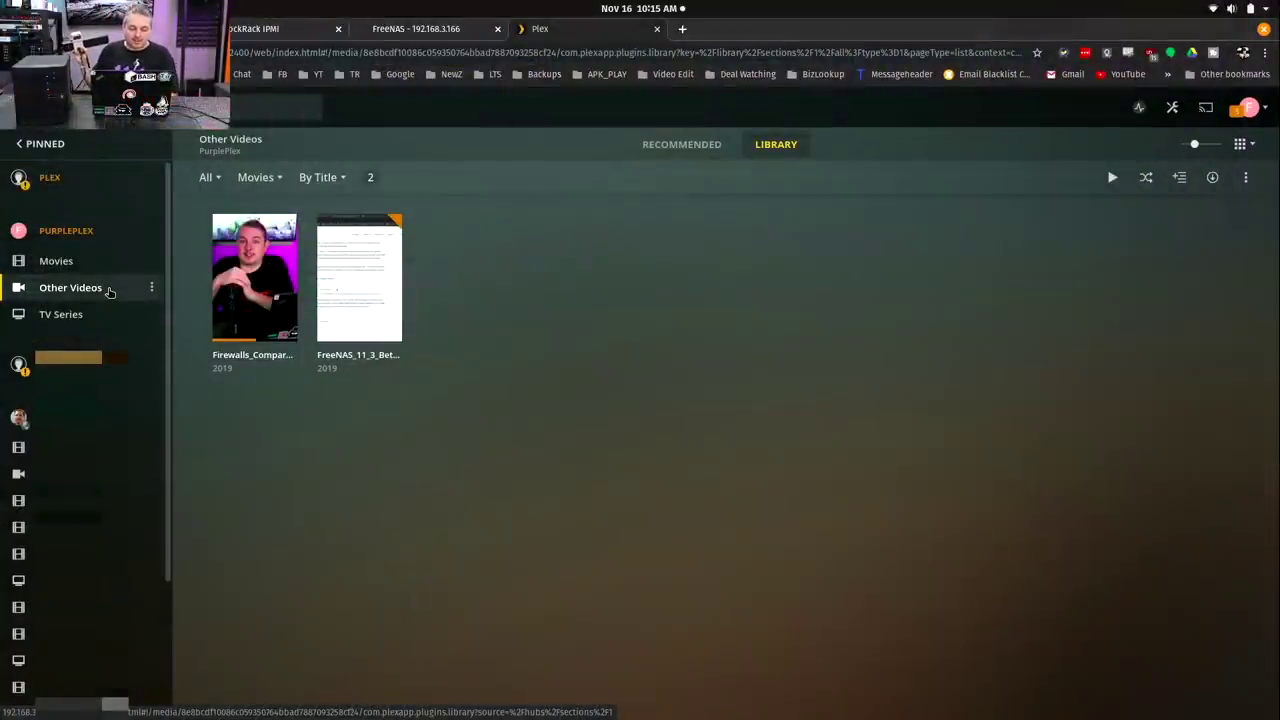
Play the Firewalls_Compared_2019 video in Plex, resuming from 8:27.
mouse_move(337, 288)
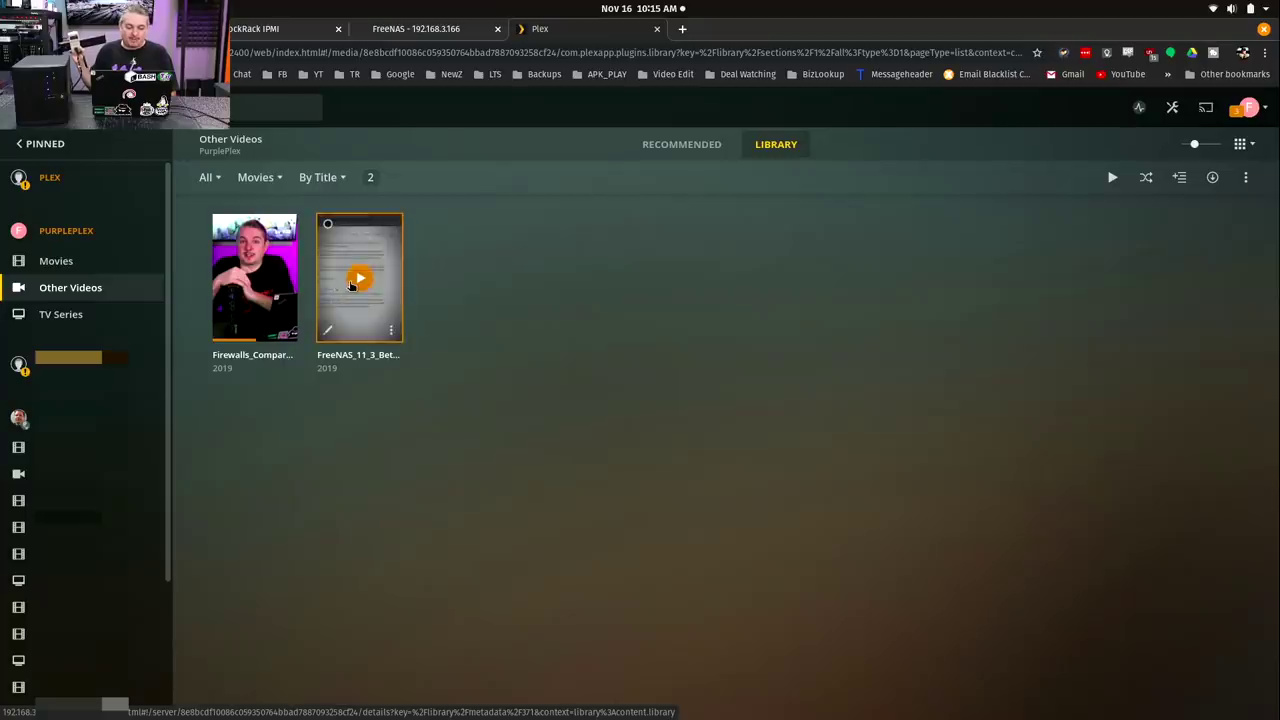
click(280, 279)
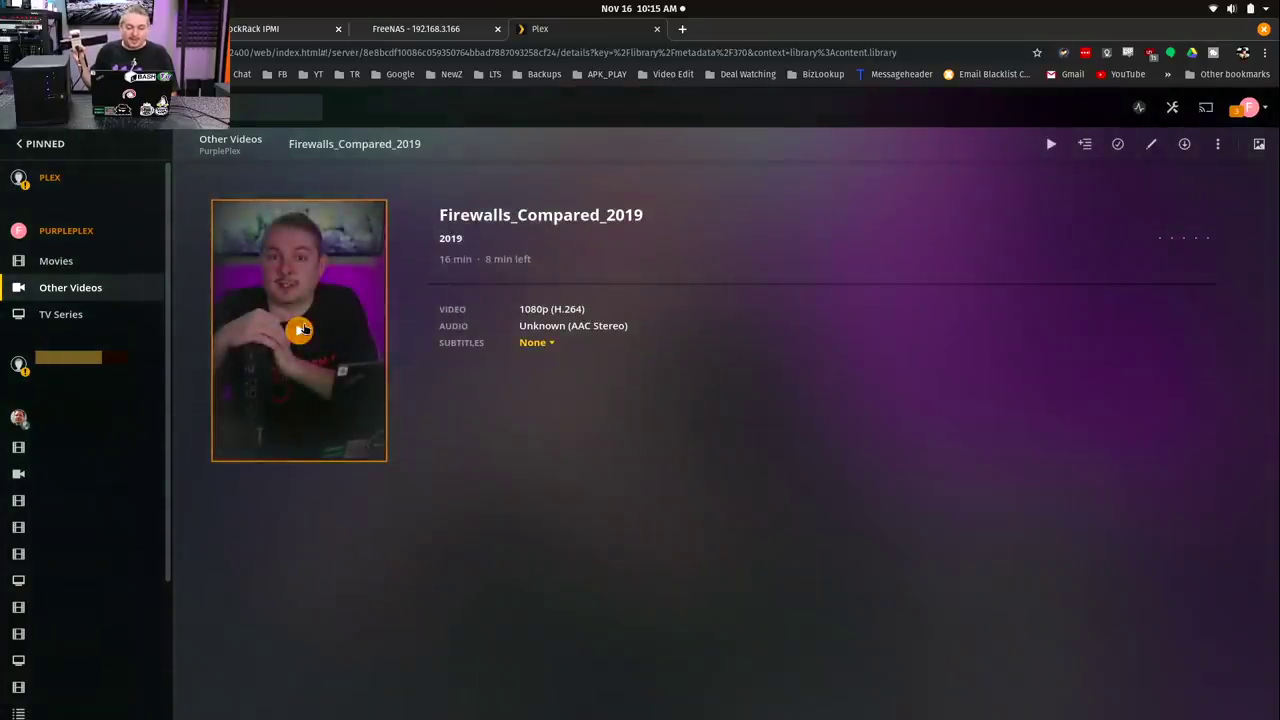
click(301, 329)
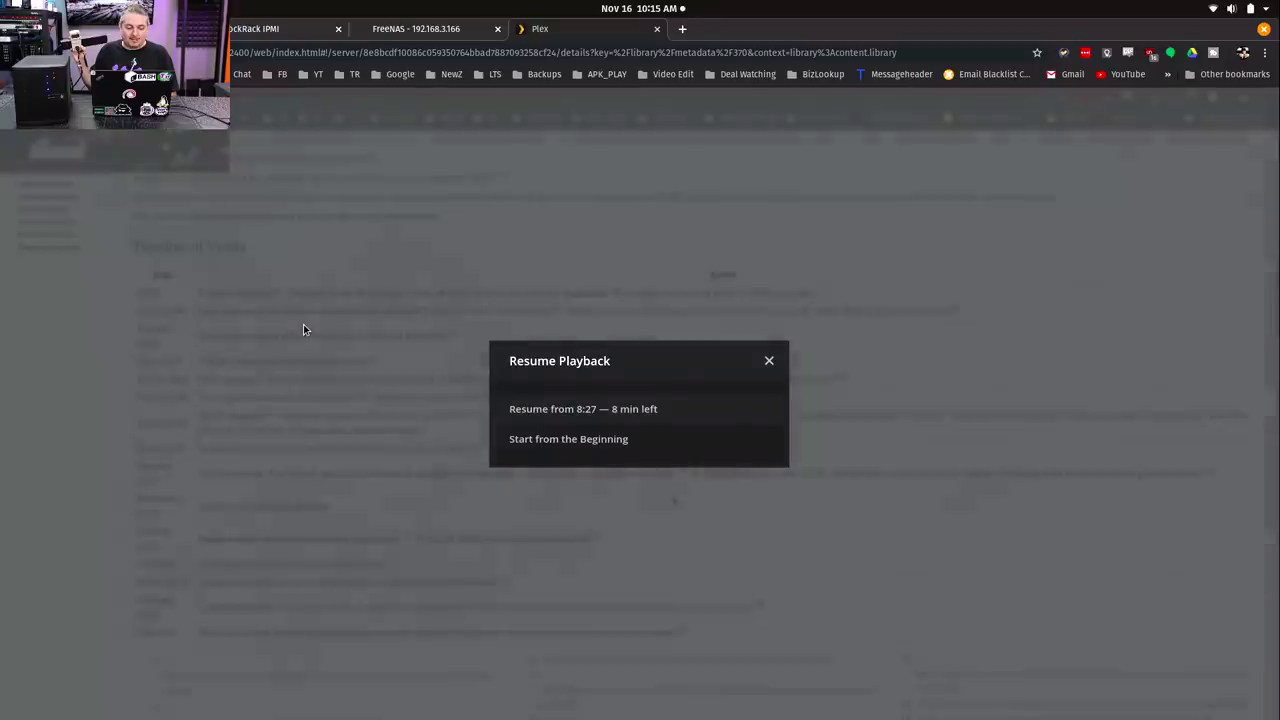
click(517, 418)
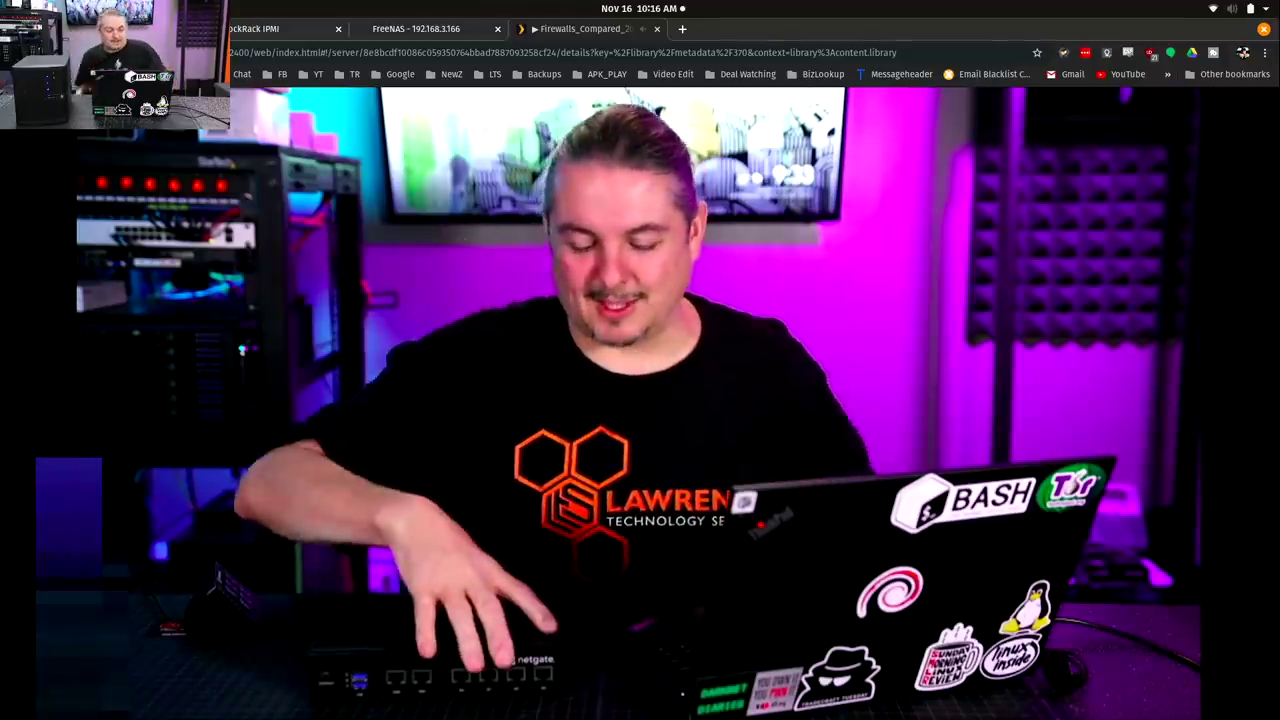
mouse_move(784, 595)
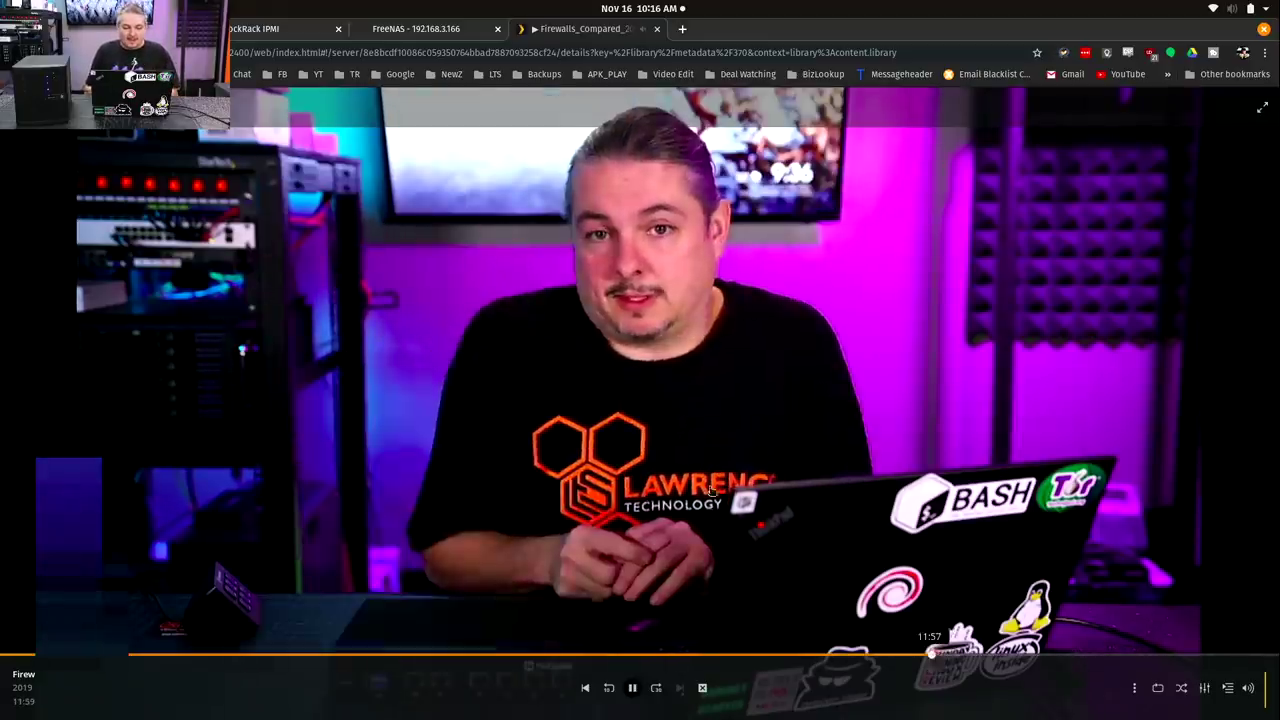
Switch from the Firewalls video to FreeNAS_11_3_Beta1_2019 in Other Videos, skip ahead and pause it.
click(703, 688)
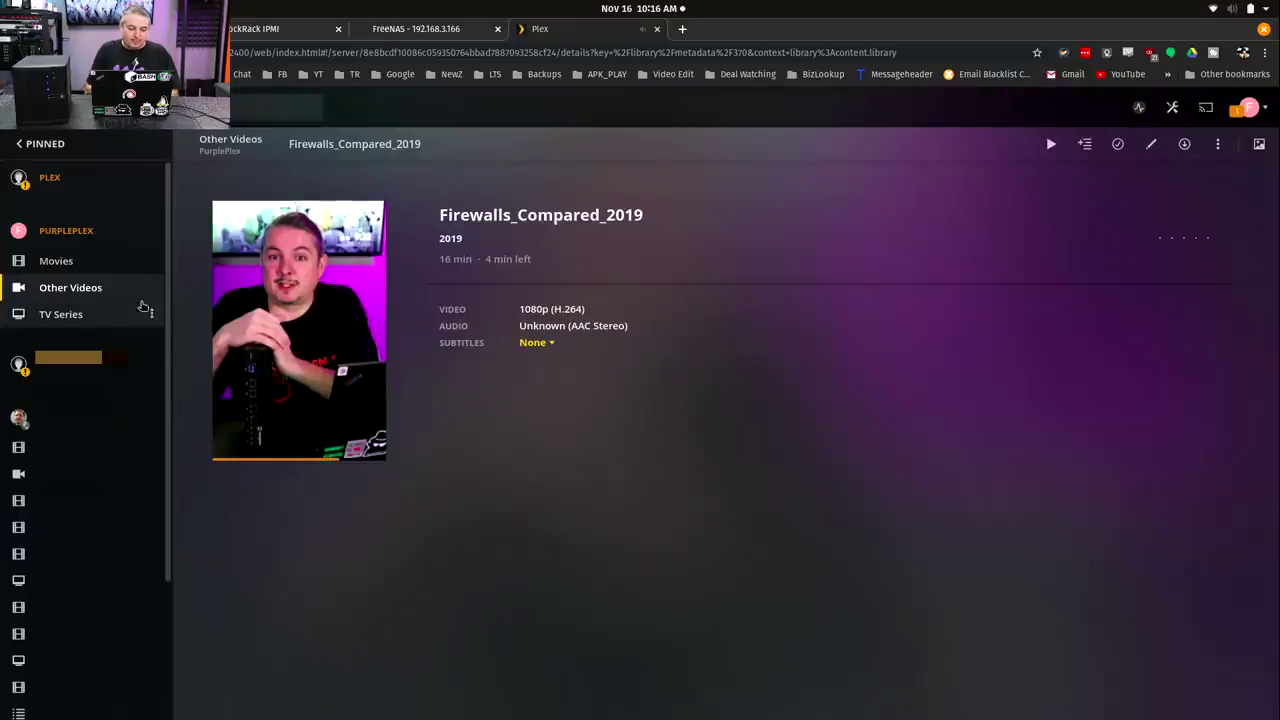
click(126, 287)
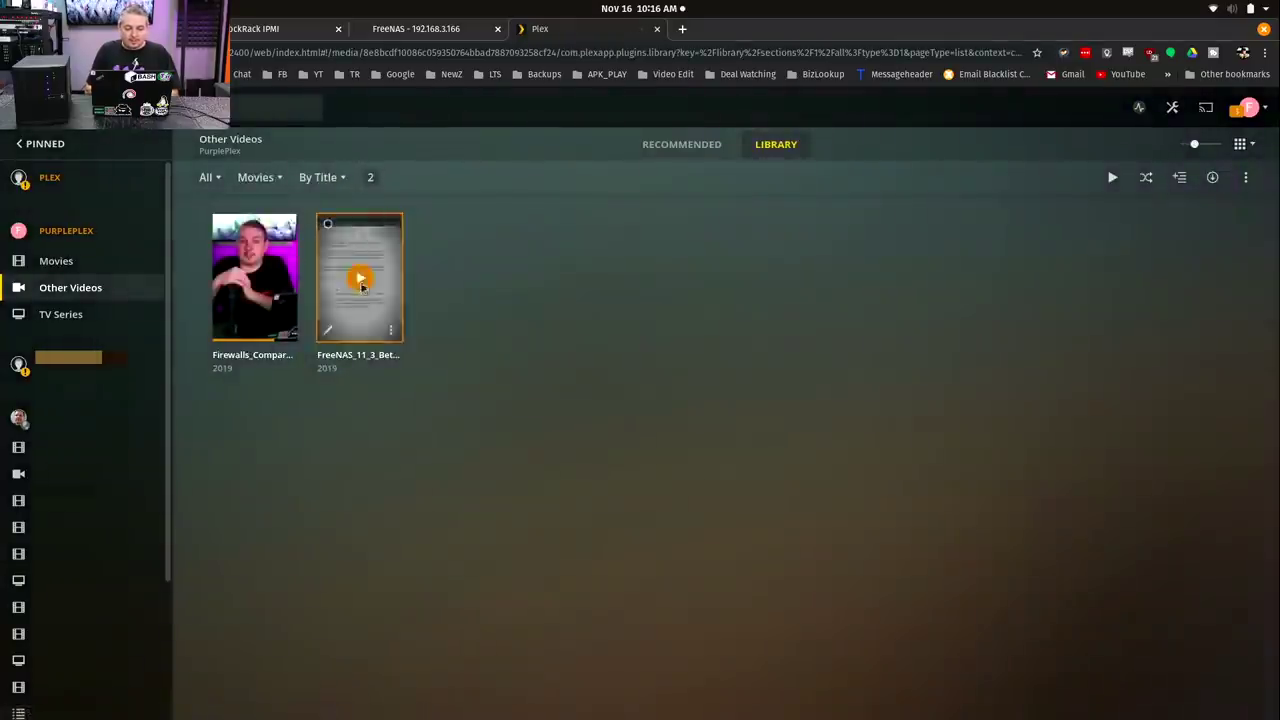
click(360, 278)
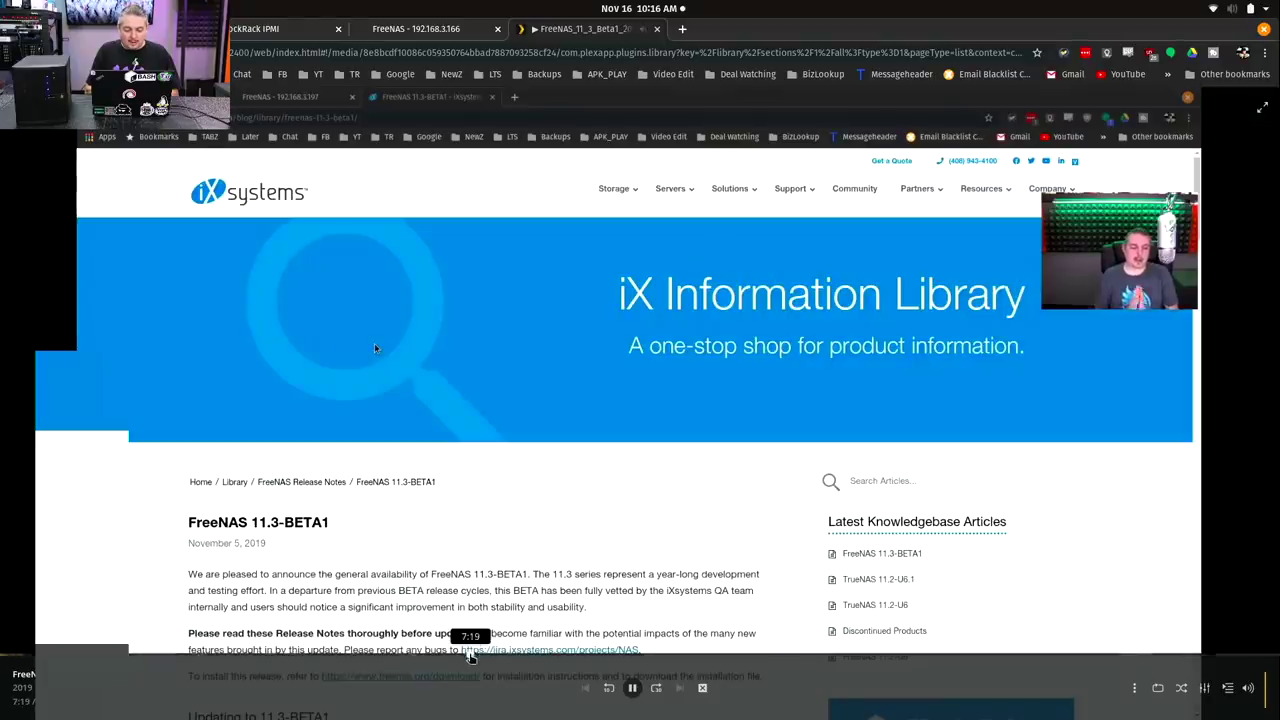
drag(474, 654, 872, 658)
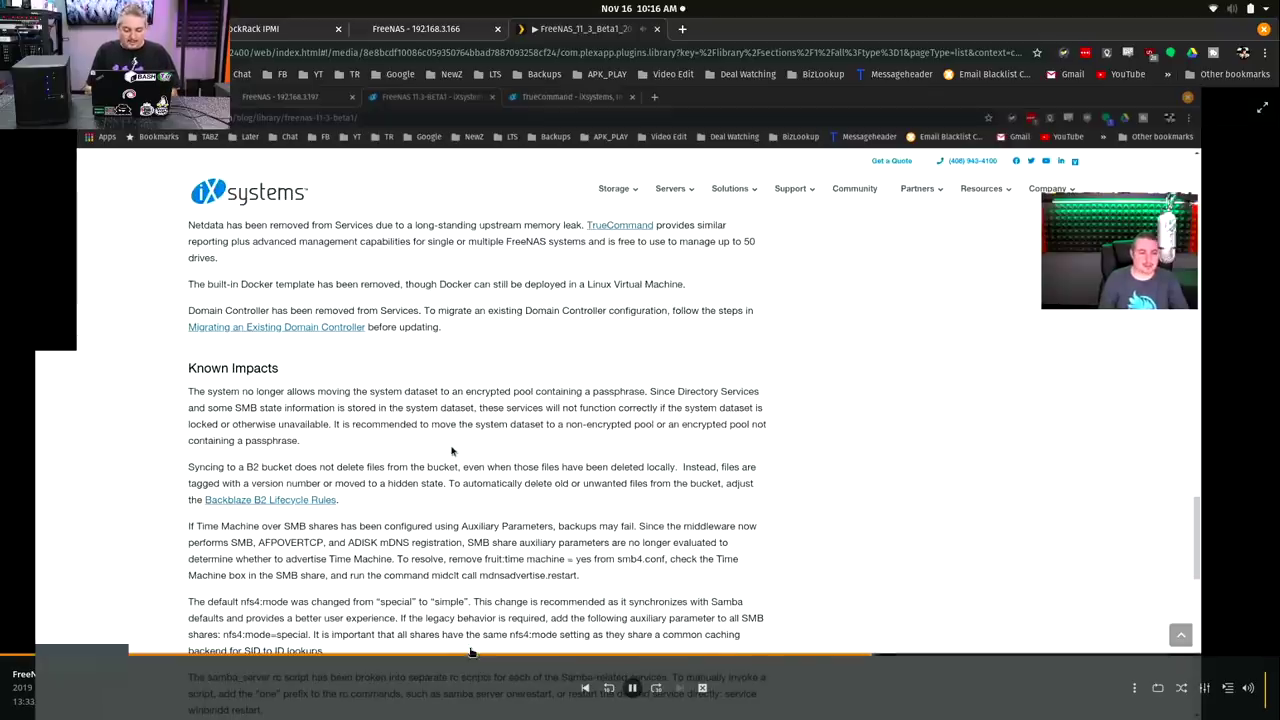
click(577, 483)
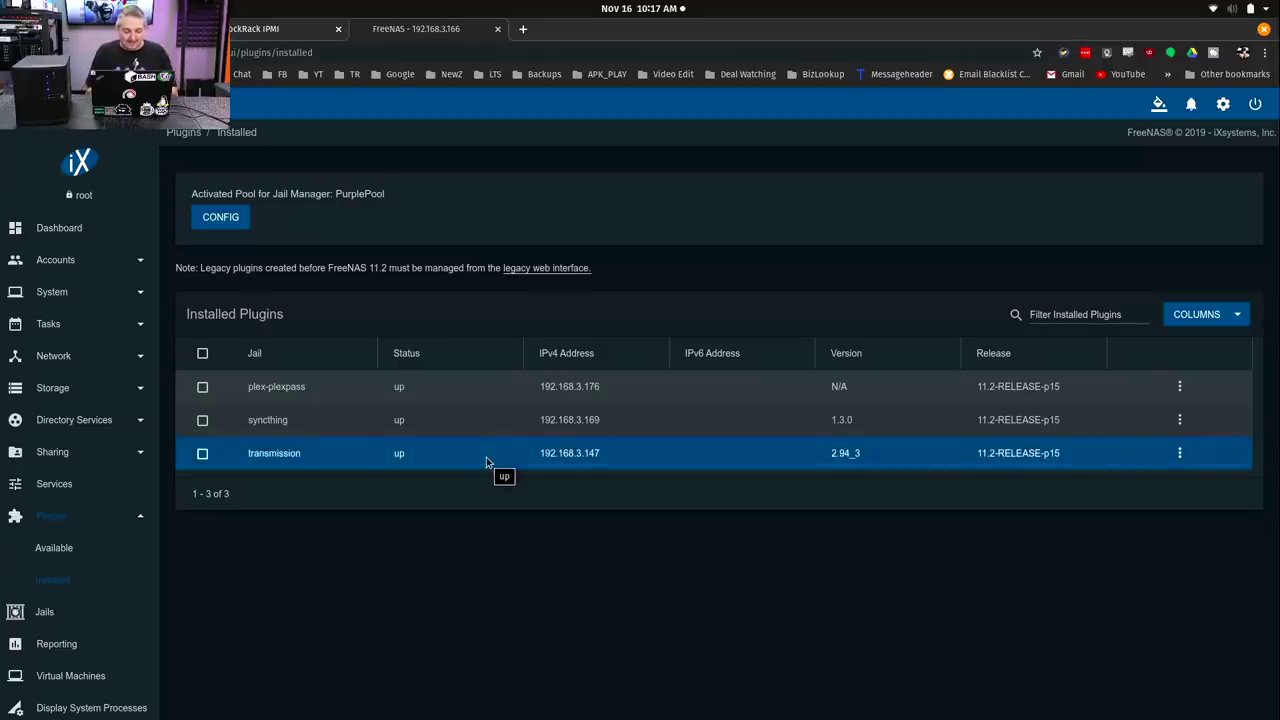
Go to the FreeNAS Dashboard and briefly expand and collapse the Sharing menu.
click(100, 233)
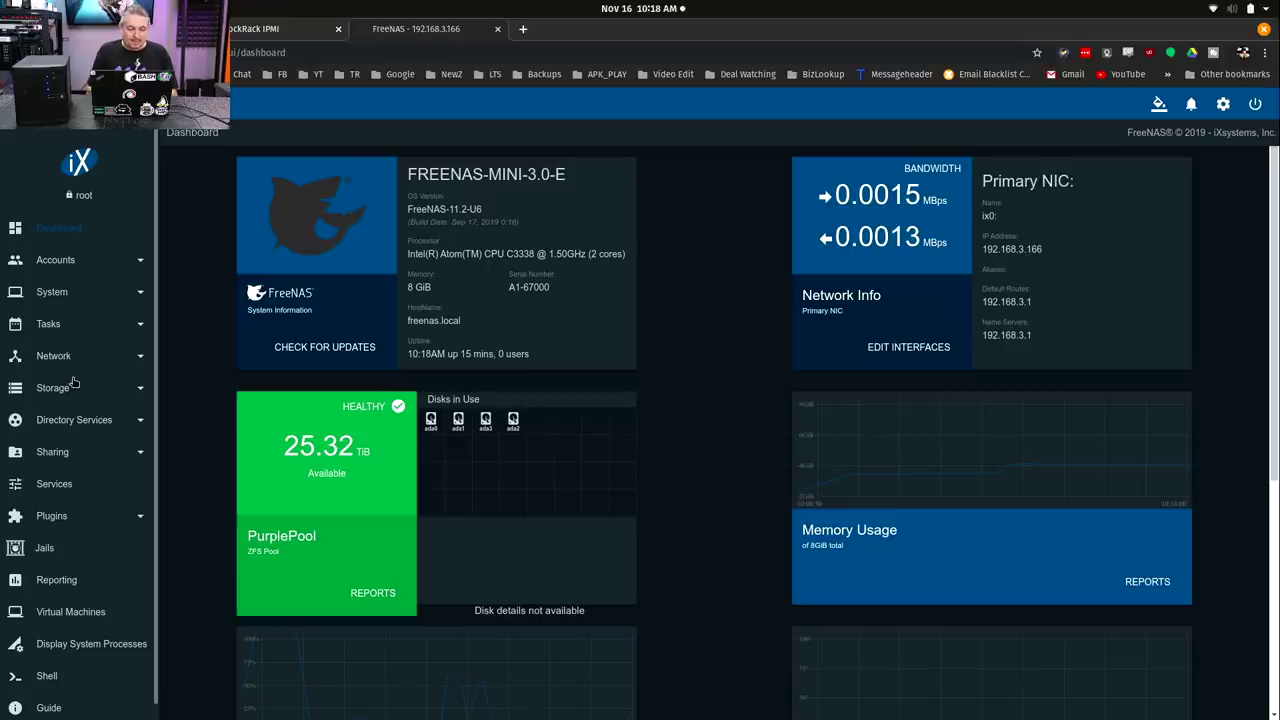
click(87, 453)
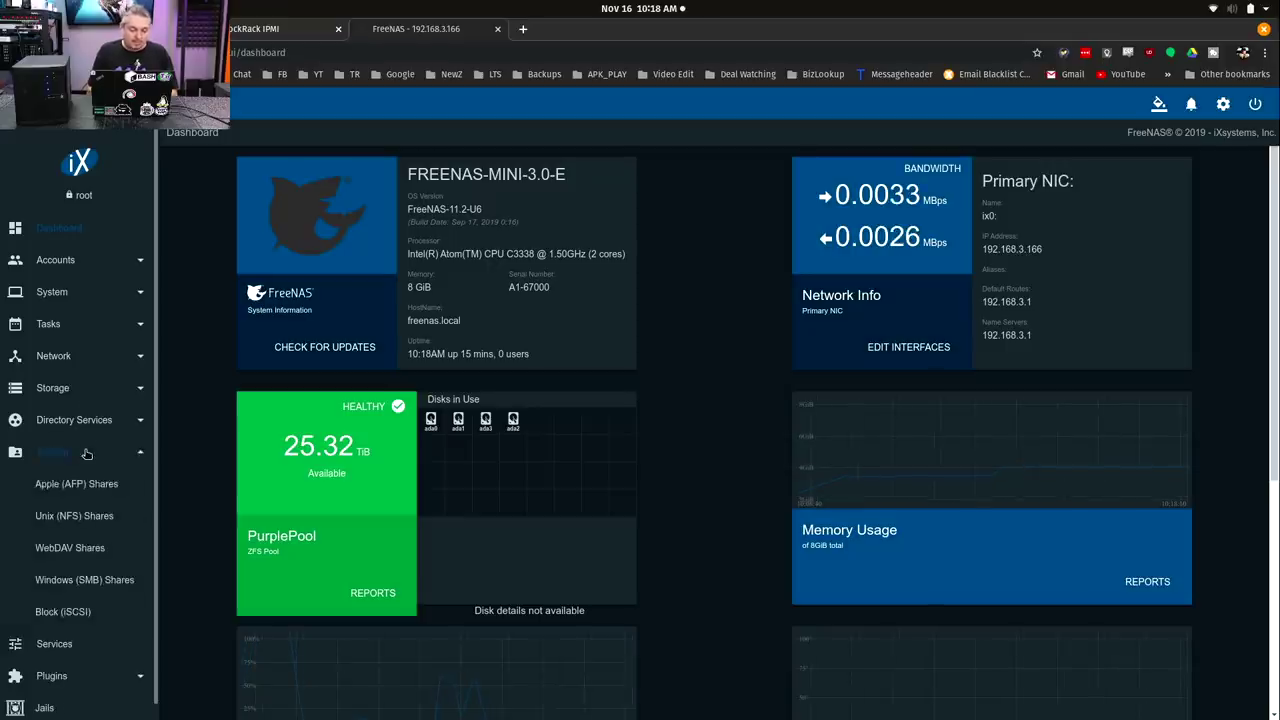
click(87, 453)
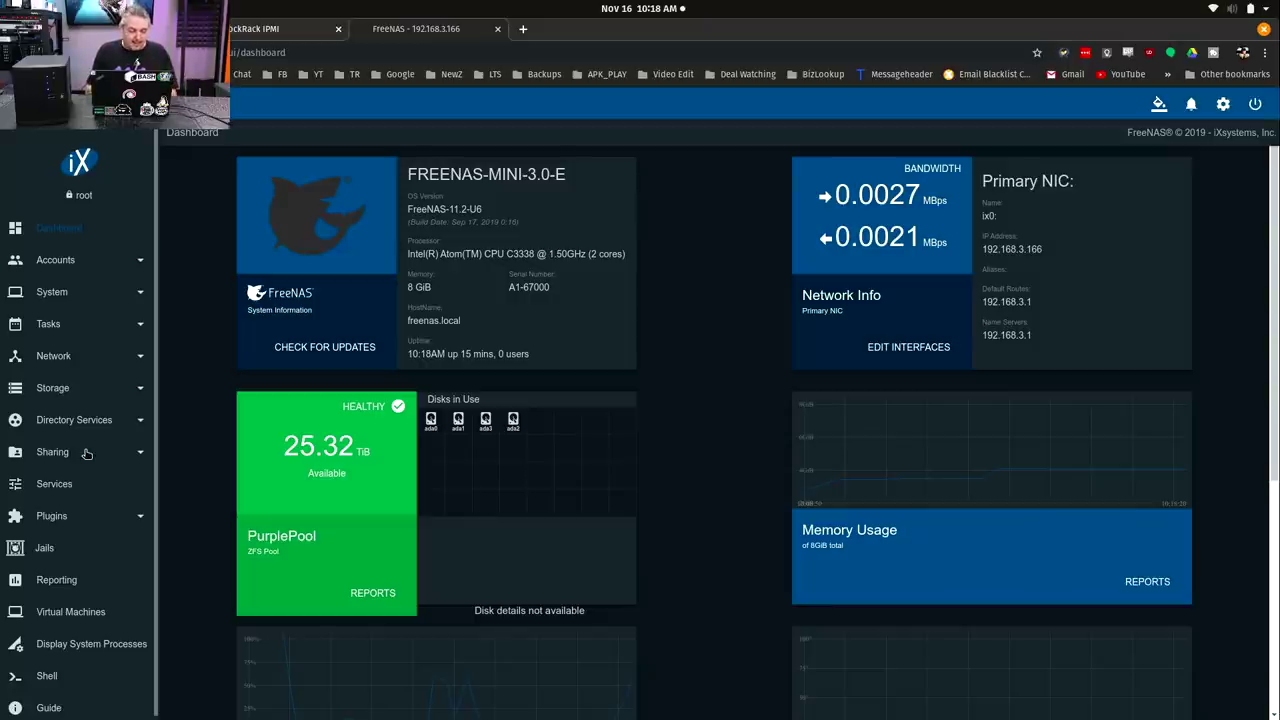
scroll(690, 404, down, 1)
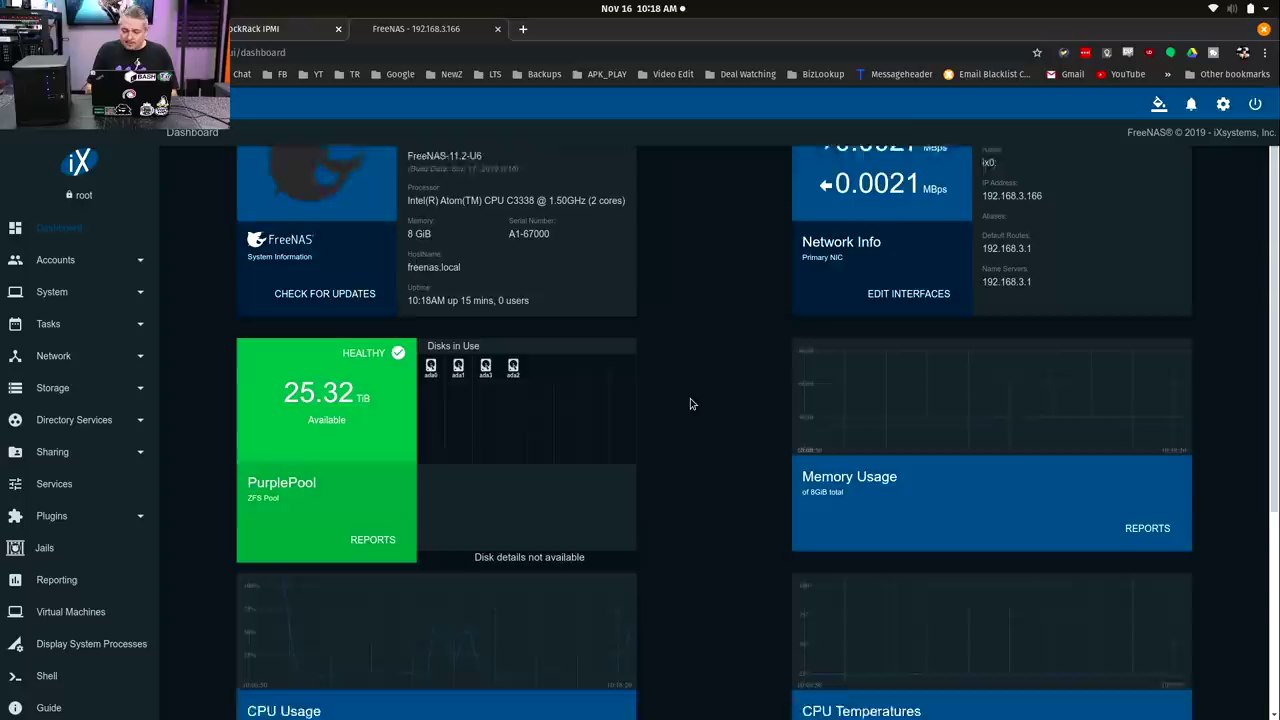
scroll(690, 404, up, 1)
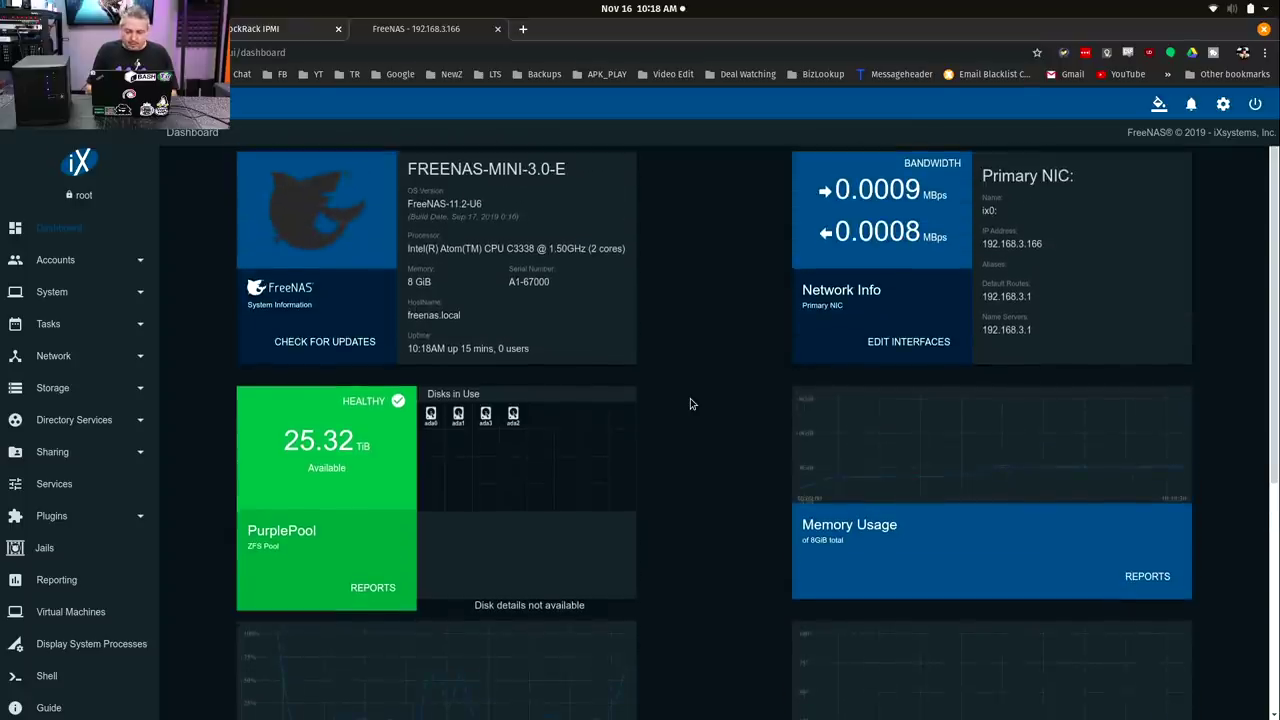
Open the Memory report, zoom its graph out to weeks, then return to the Dashboard.
click(1141, 570)
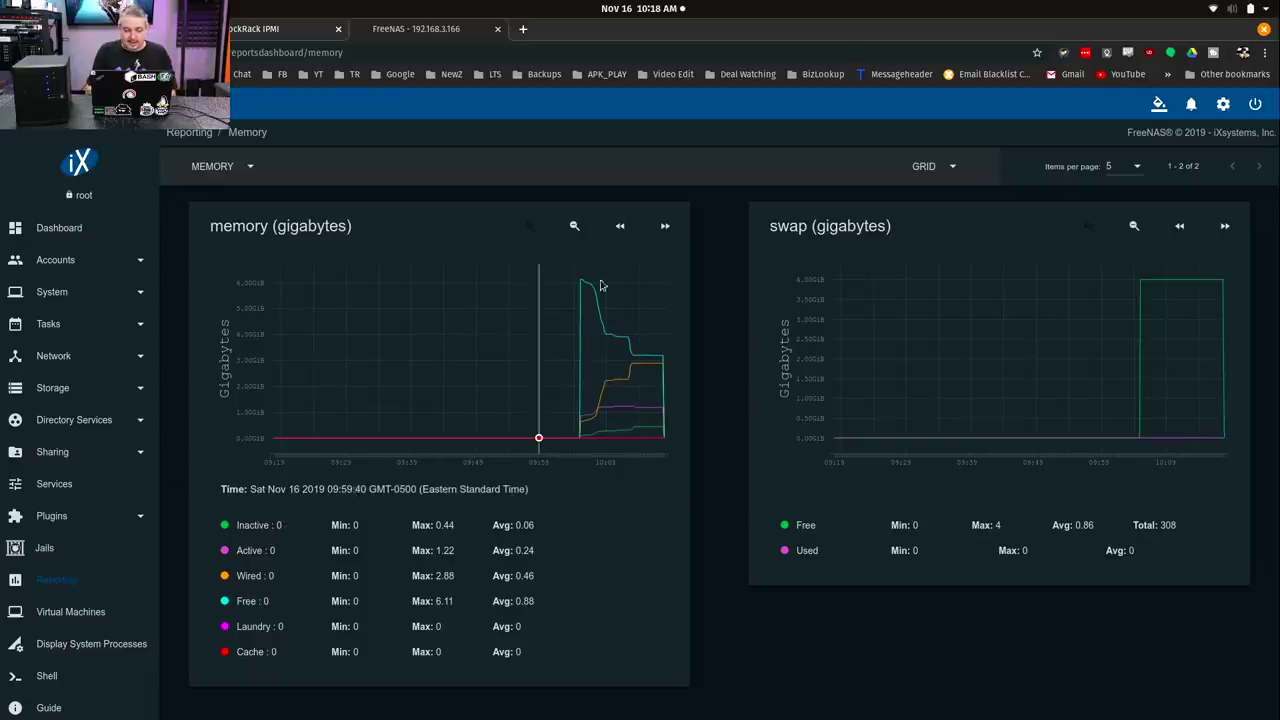
click(575, 227)
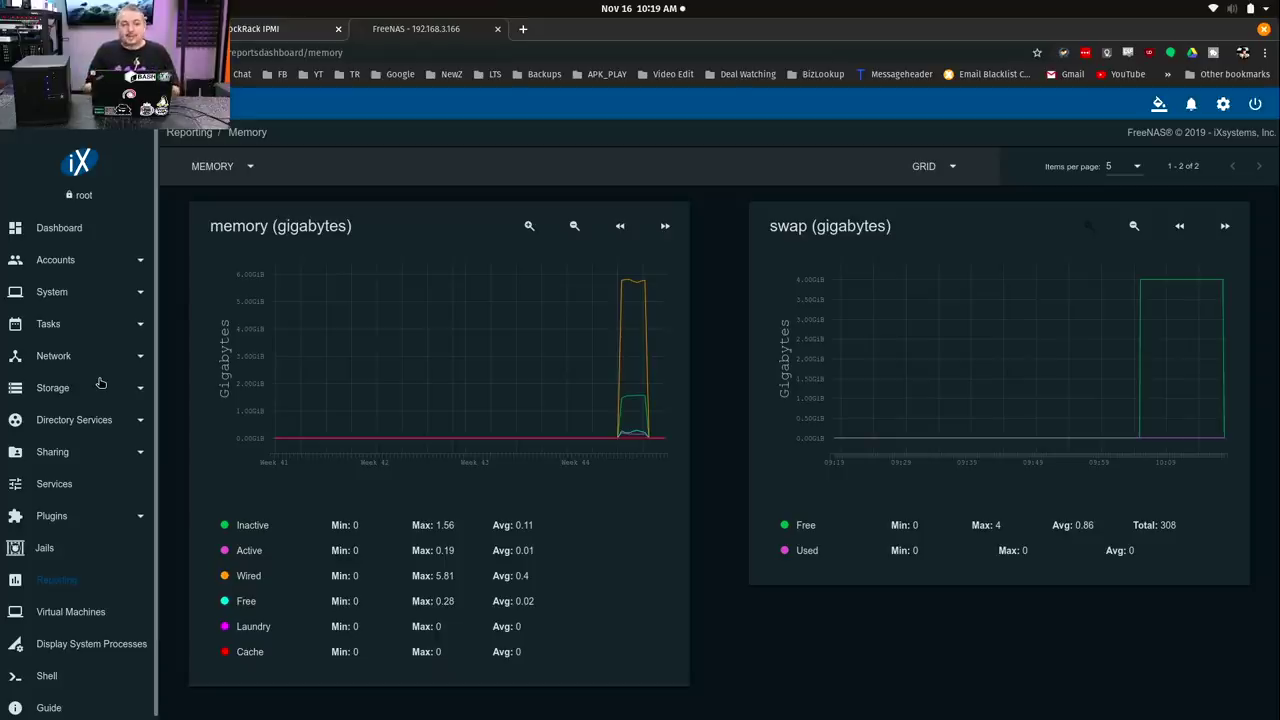
click(68, 228)
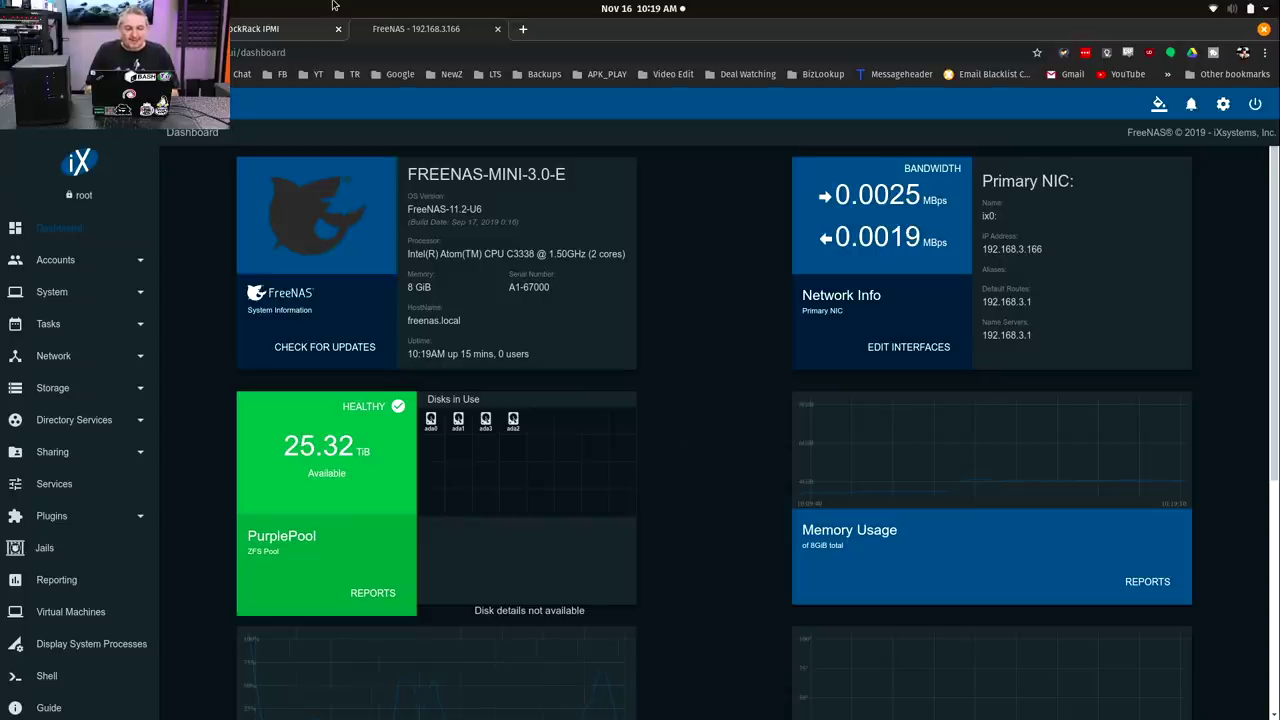
Log in to ASRock Rack IPMI with the administrator username and password, declining to save the login.
click(280, 30)
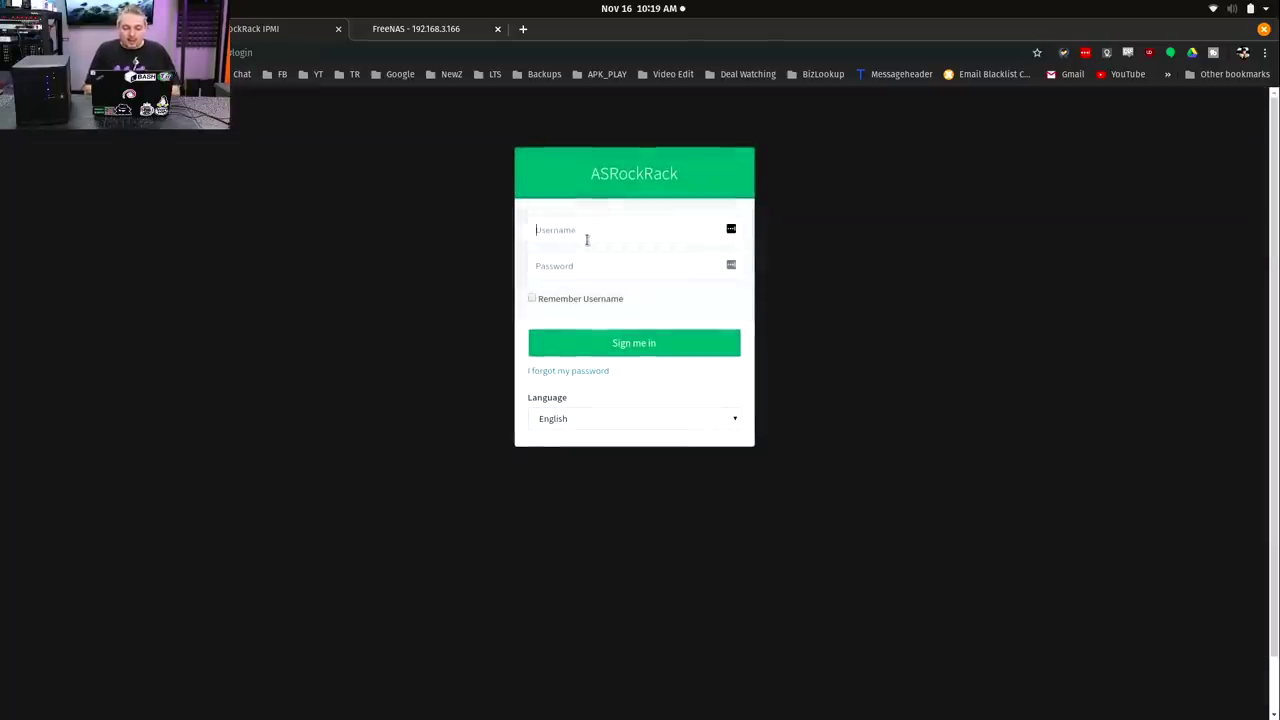
text(admin)
key(Tab)
text(admin)
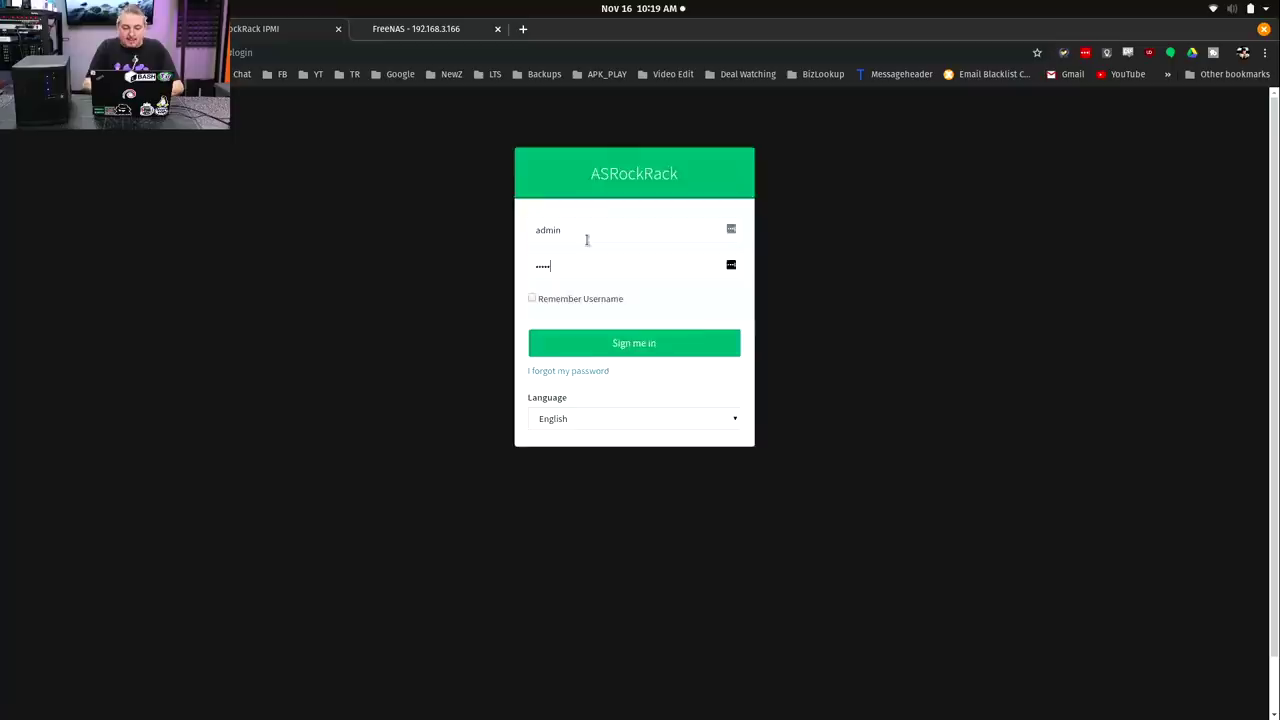
key(Return)
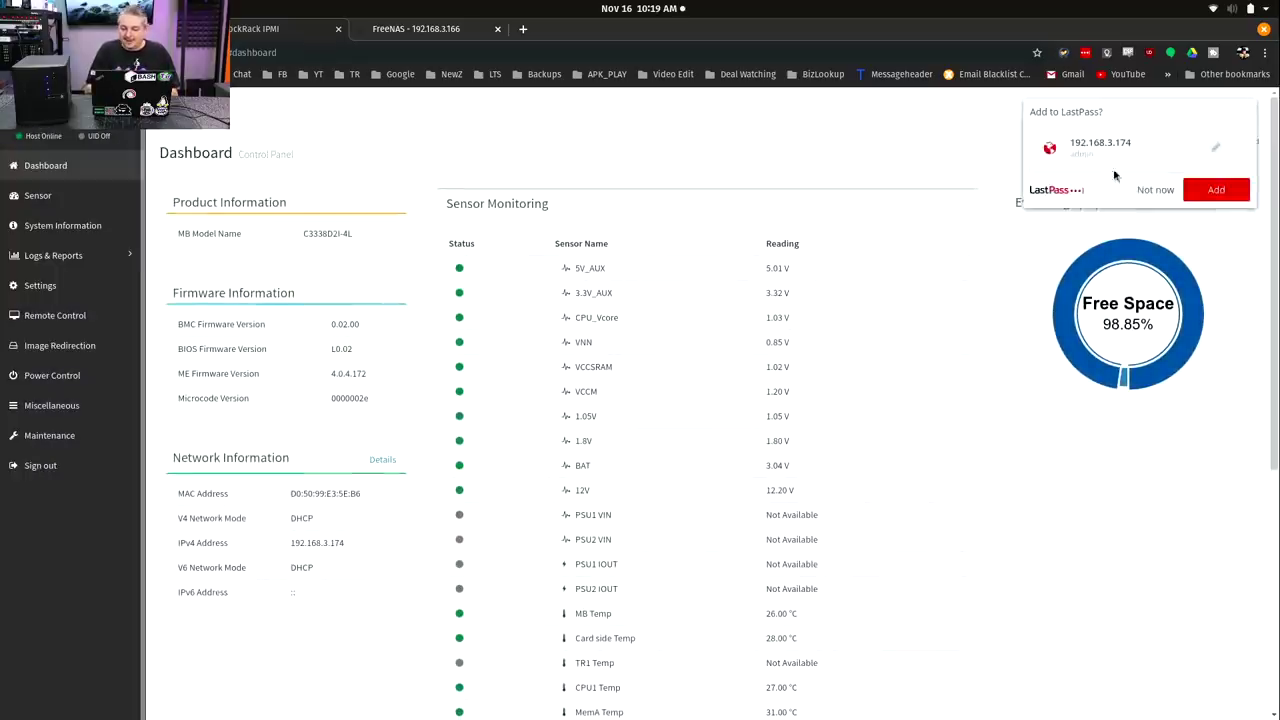
click(1155, 190)
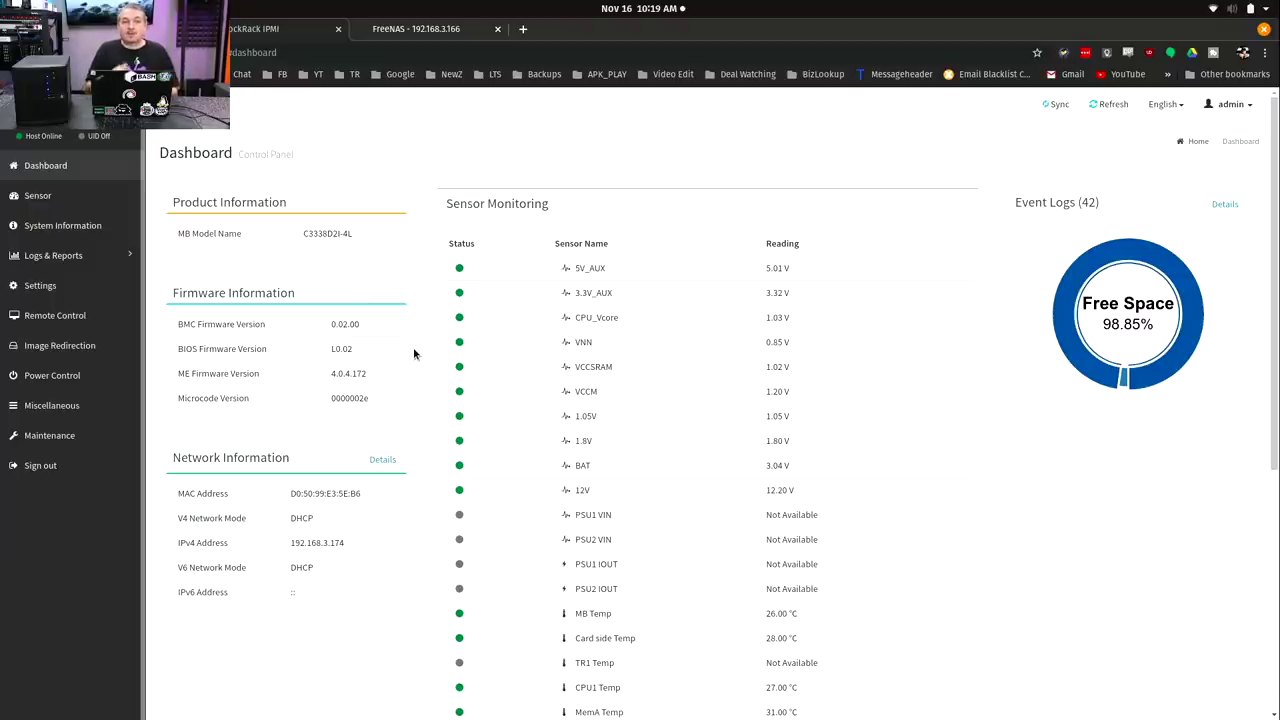
Open the IPMI Sensor page and scroll through the Normal and Disabled sensor lists.
click(86, 199)
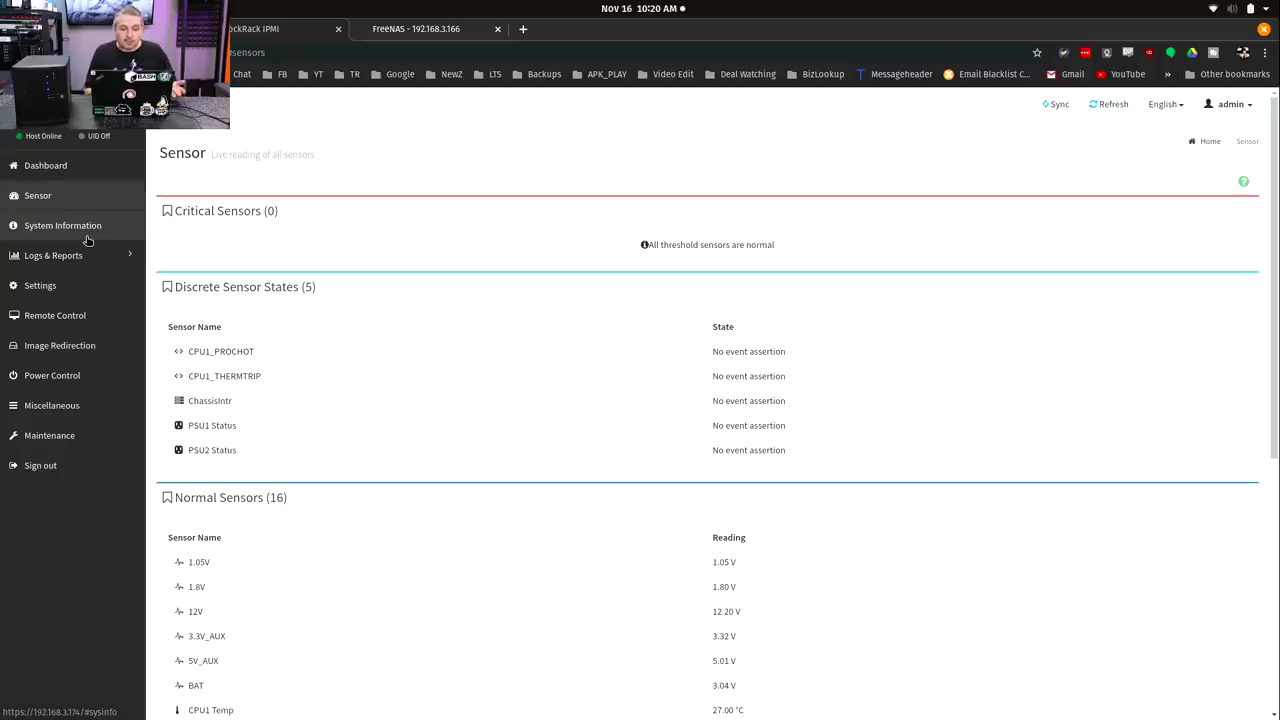
scroll(157, 422, down, 5)
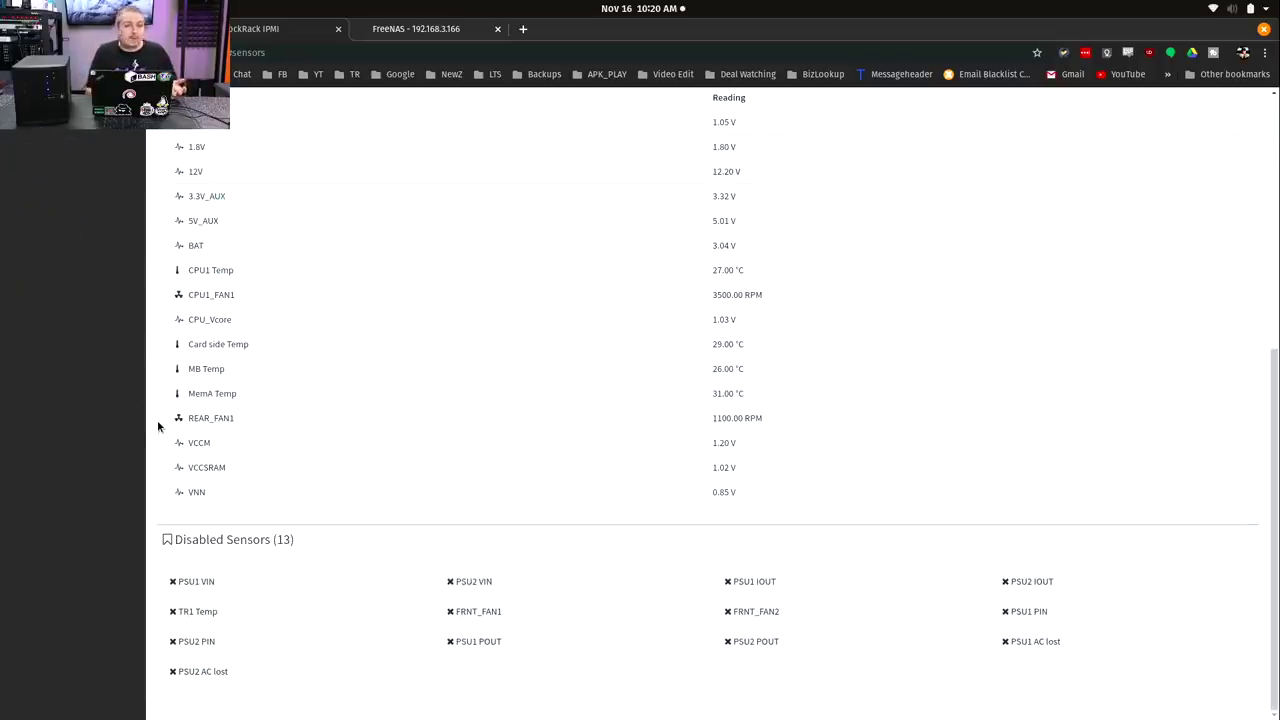
scroll(157, 426, up, 5)
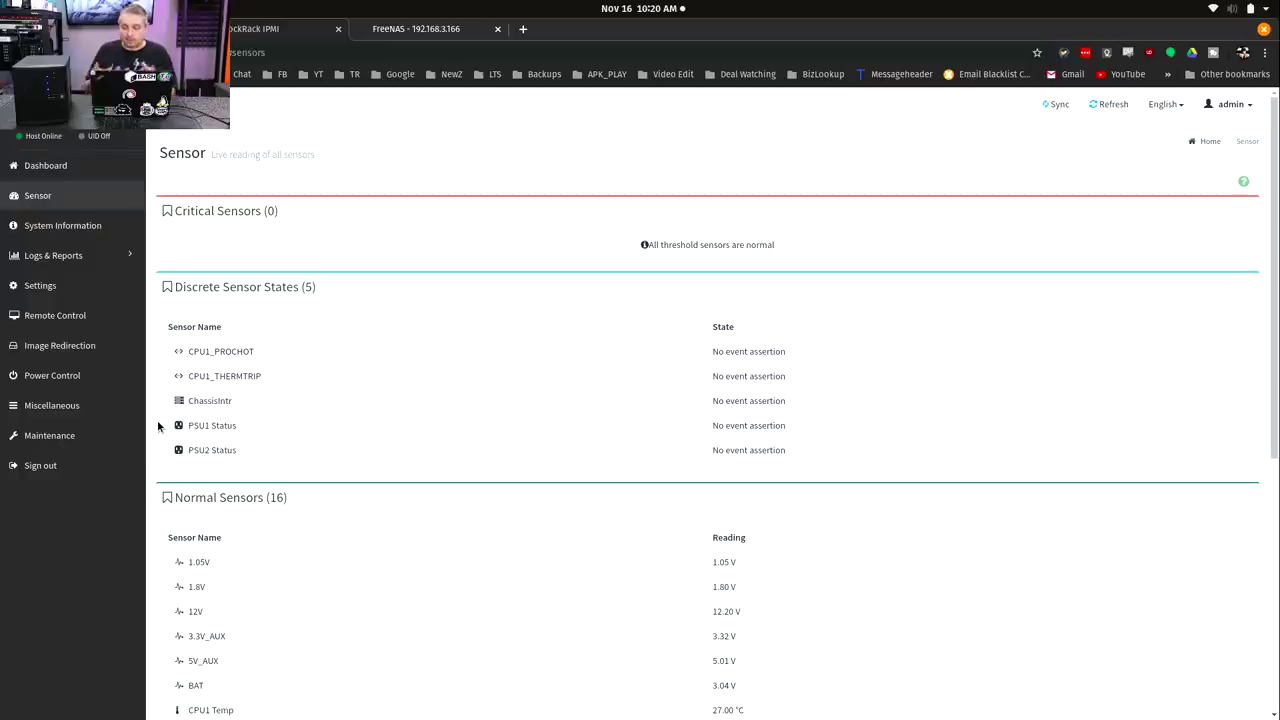
In the HTML5 KVM console, enter the shell with option 9, then exit back to the menu.
click(88, 317)
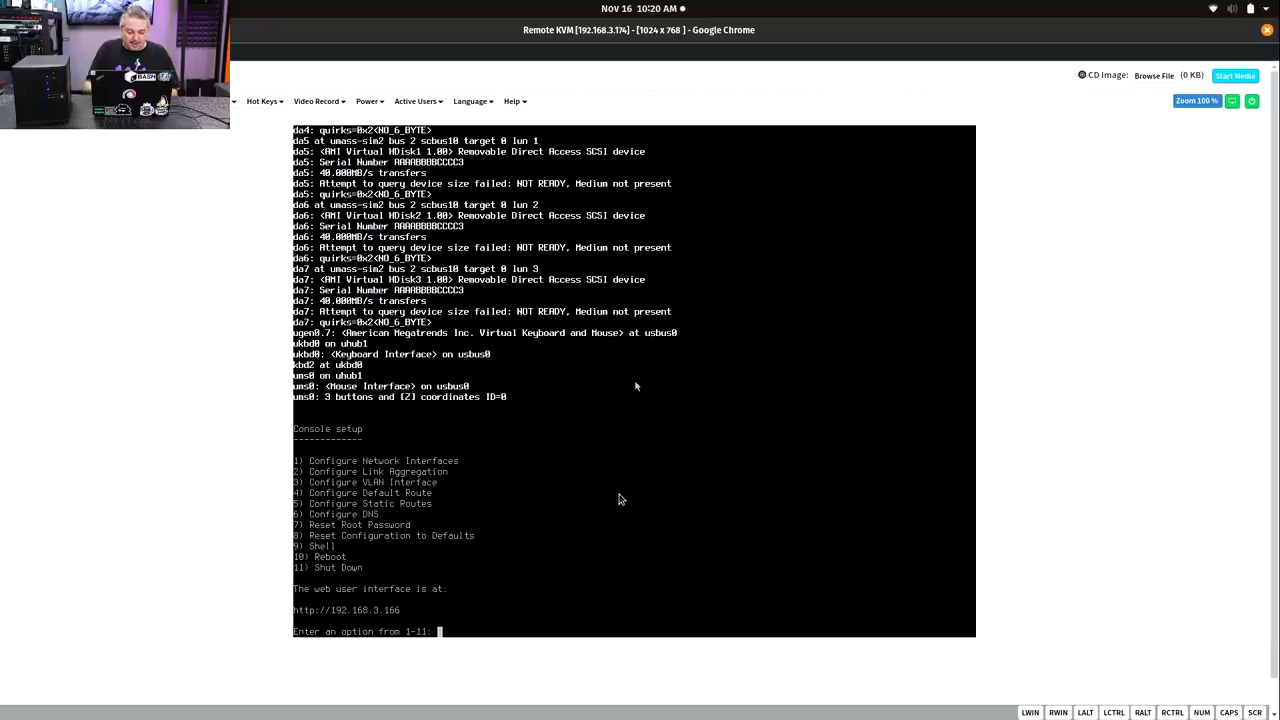
text(9)
key(Return)
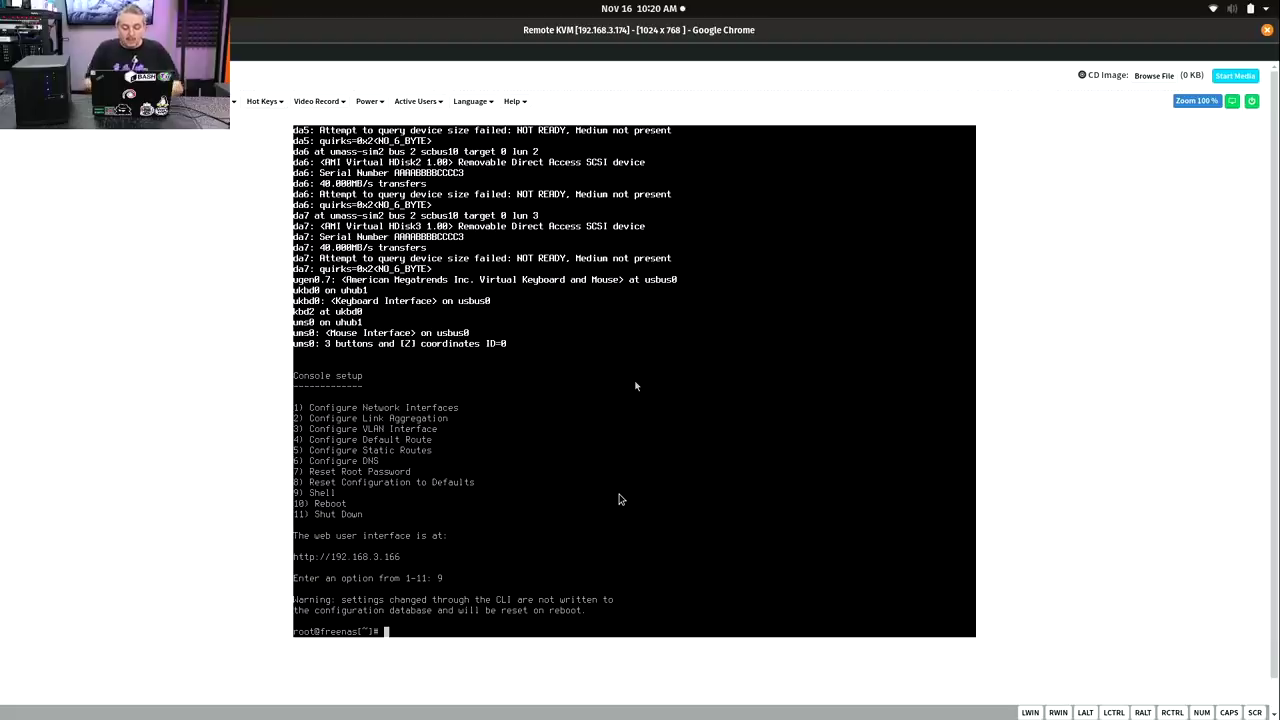
text(exit)
key(Return)
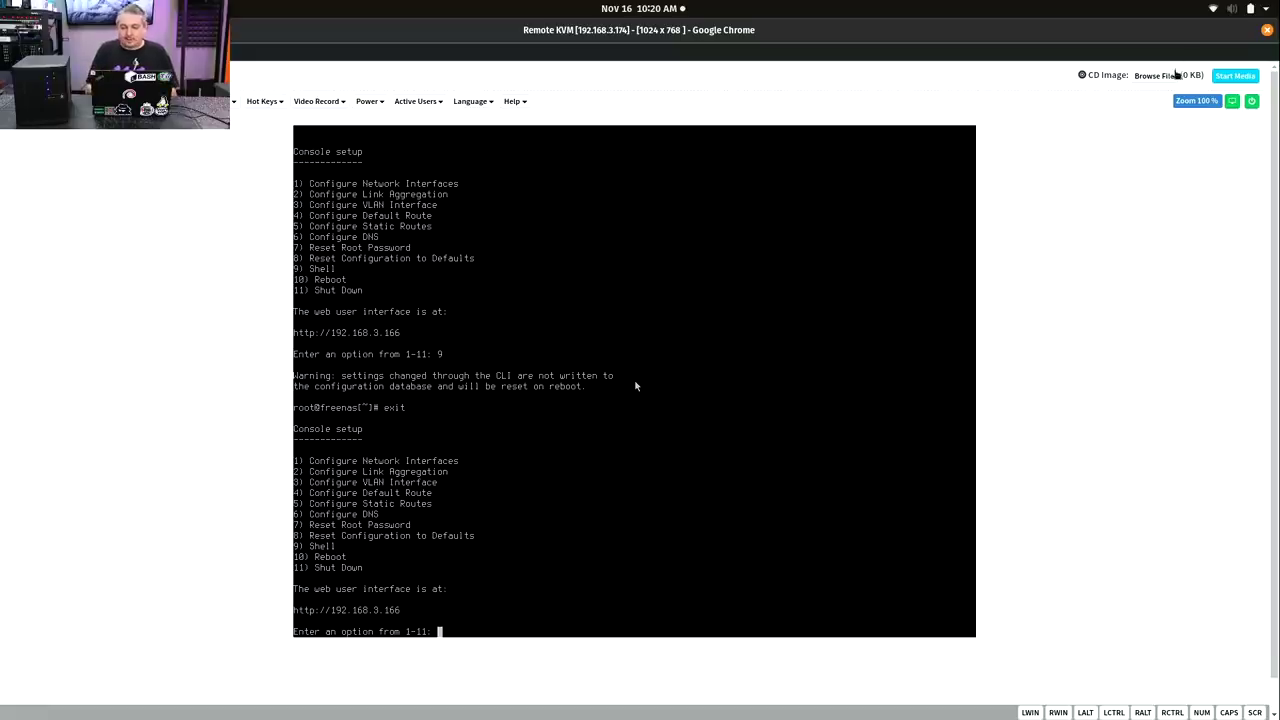
Close the KVM window and visit the Image Redirection and Power Control pages.
click(1268, 31)
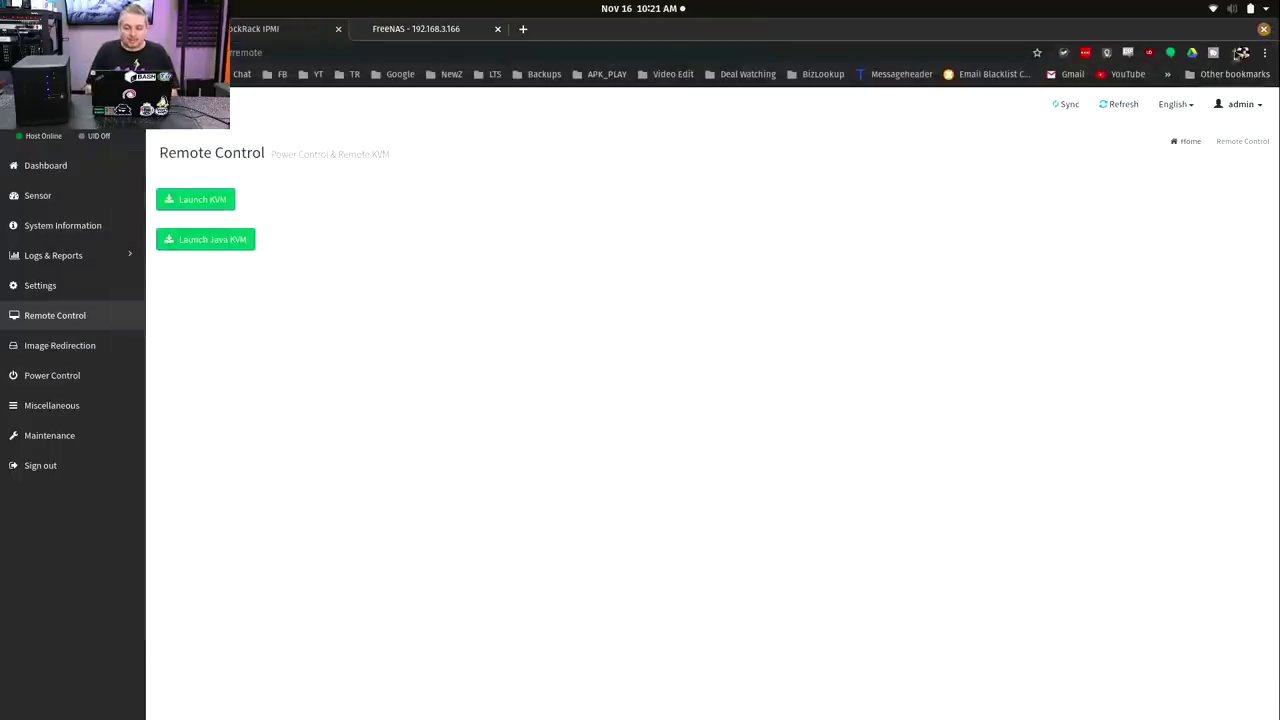
click(99, 348)
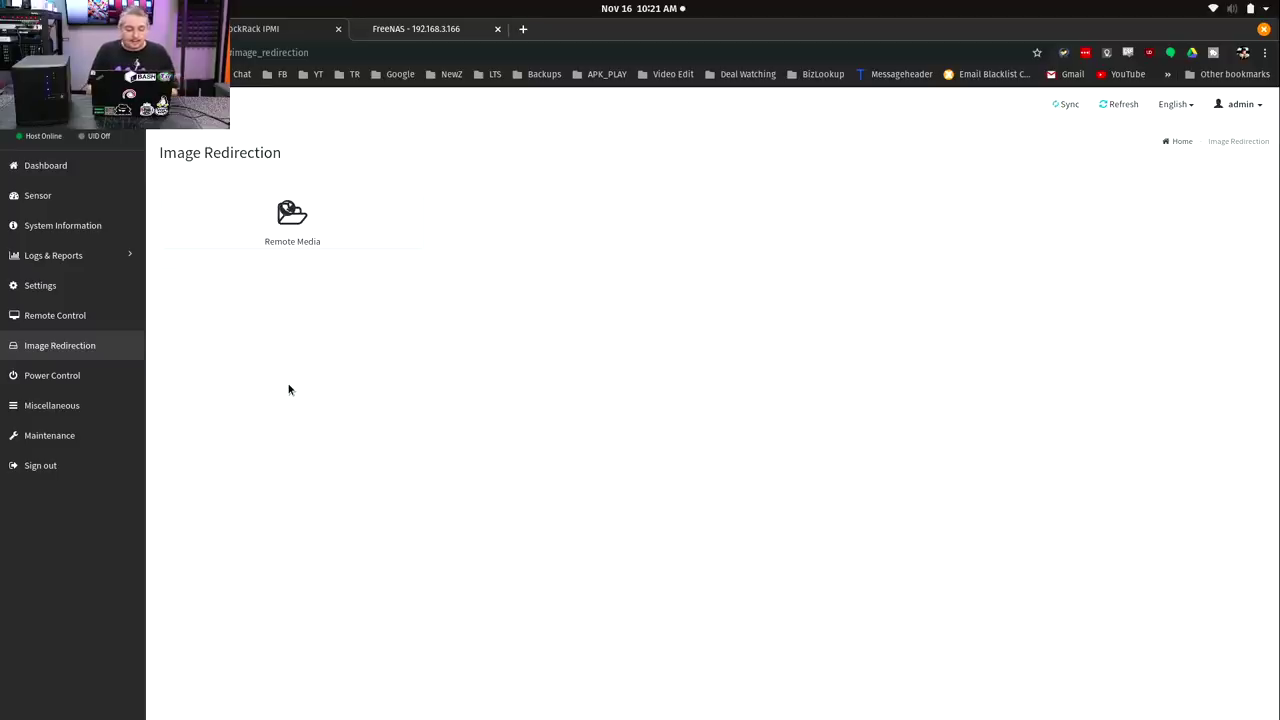
click(100, 376)
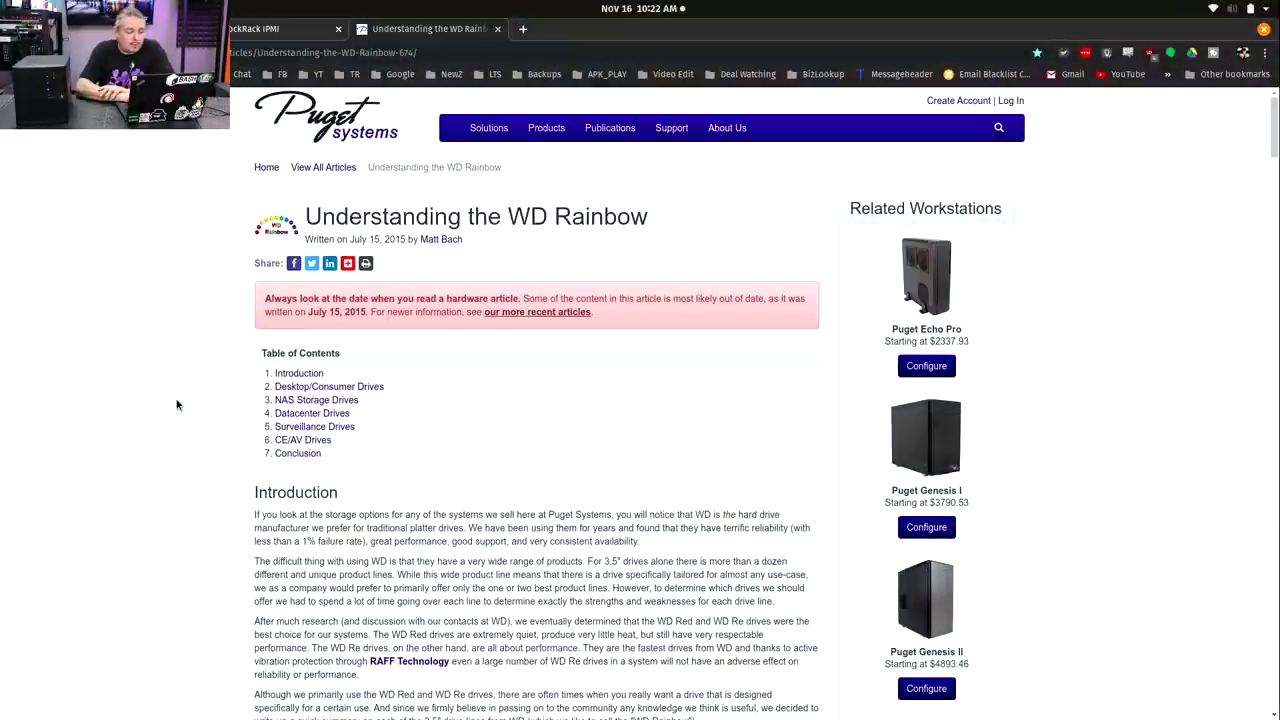
scroll(176, 404, down, 2)
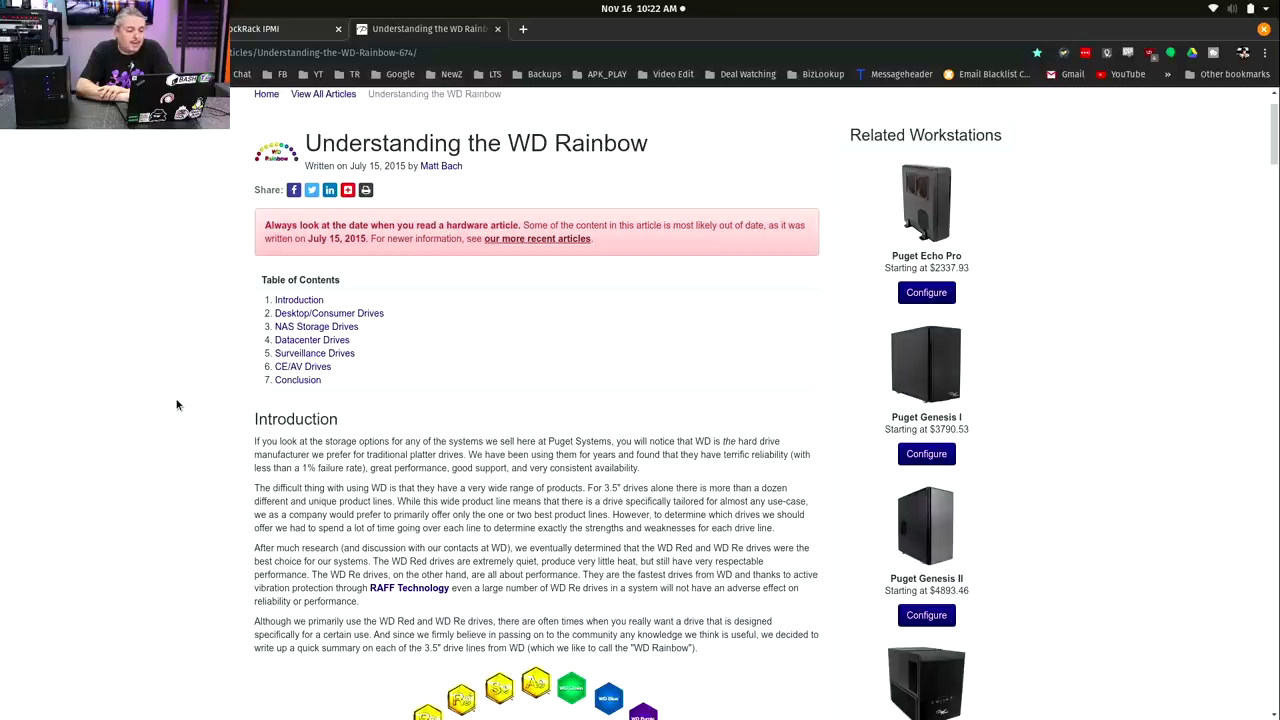
scroll(176, 404, down, 15)
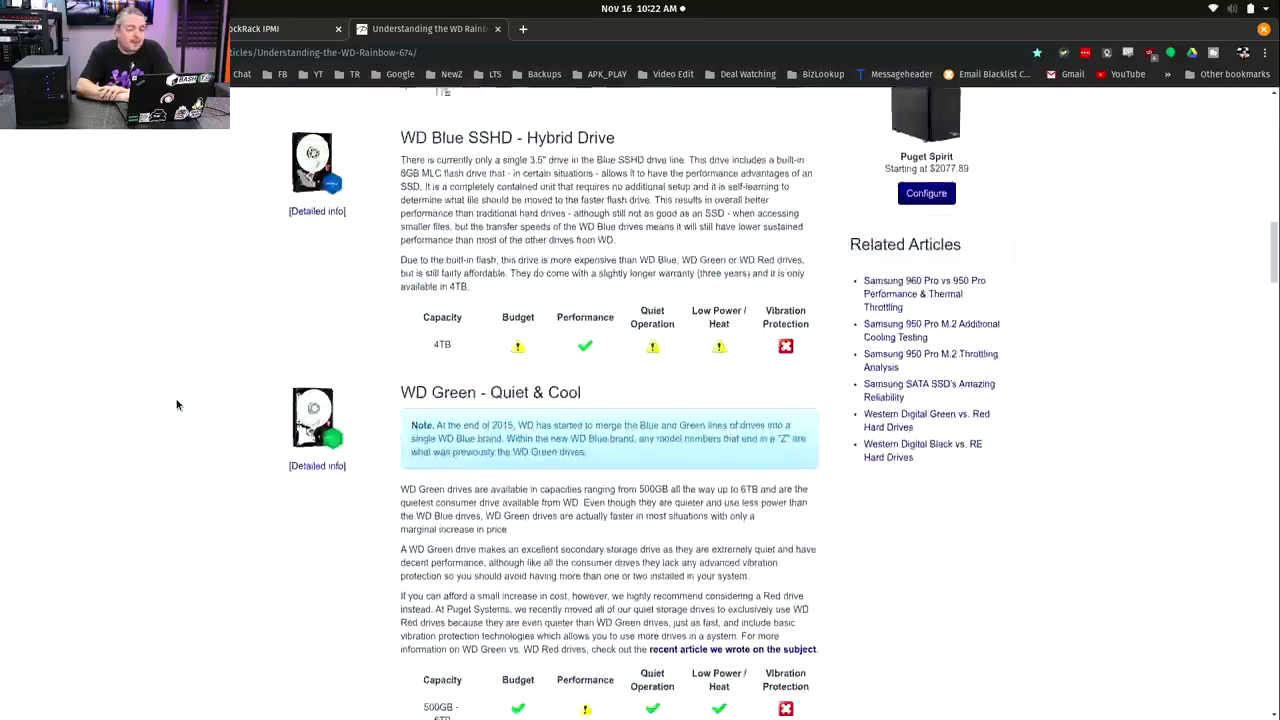
scroll(176, 404, up, 18)
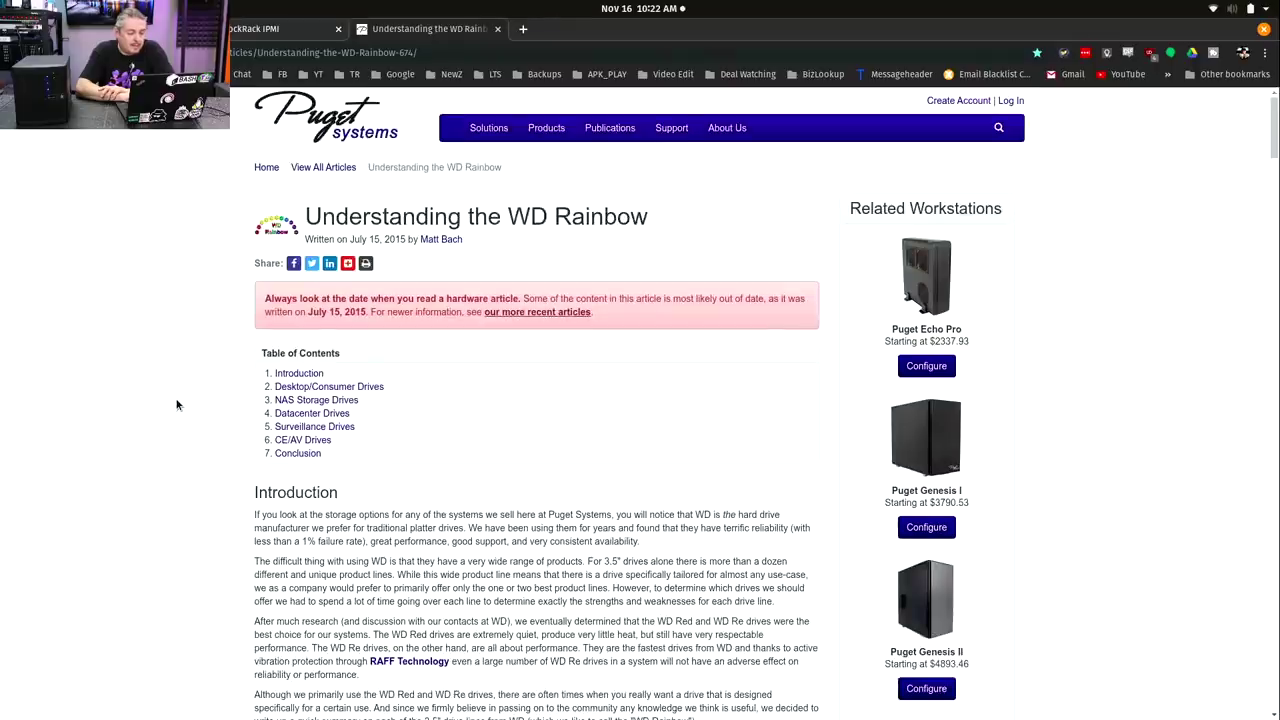
scroll(176, 404, down, 15)
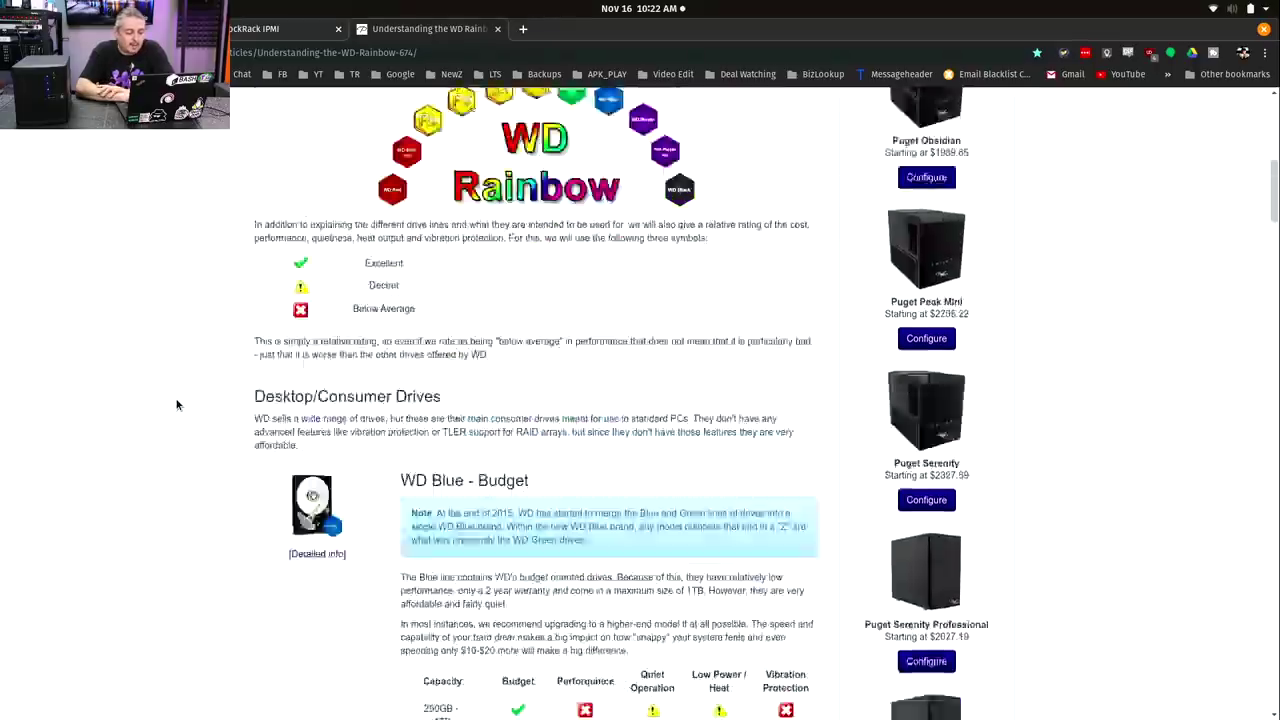
scroll(176, 404, down, 6)
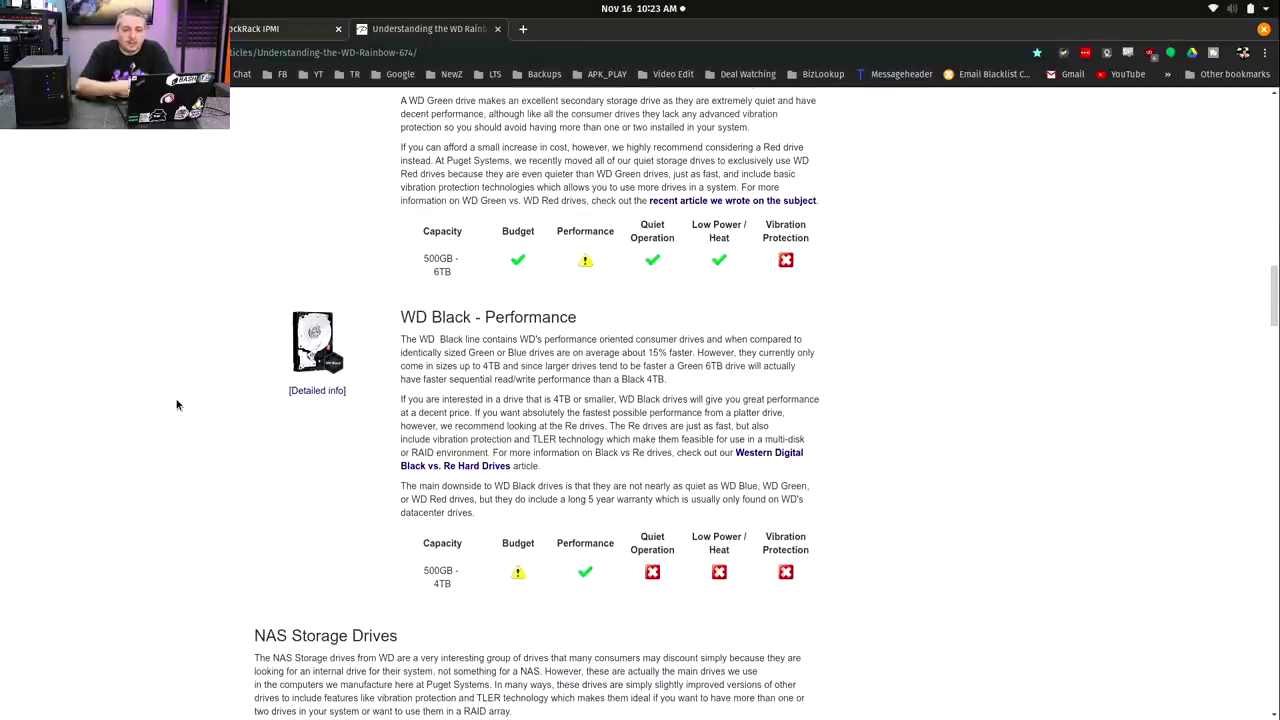
scroll(176, 404, up, 10)
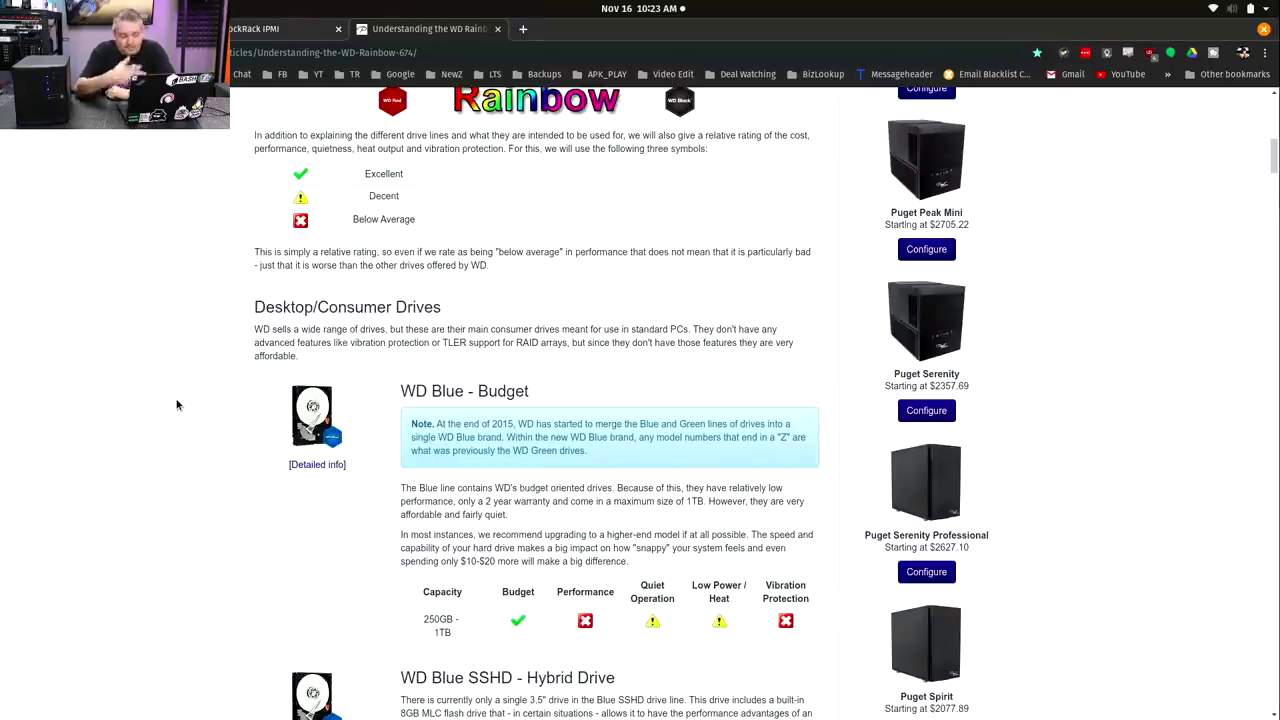
scroll(176, 404, down, 6)
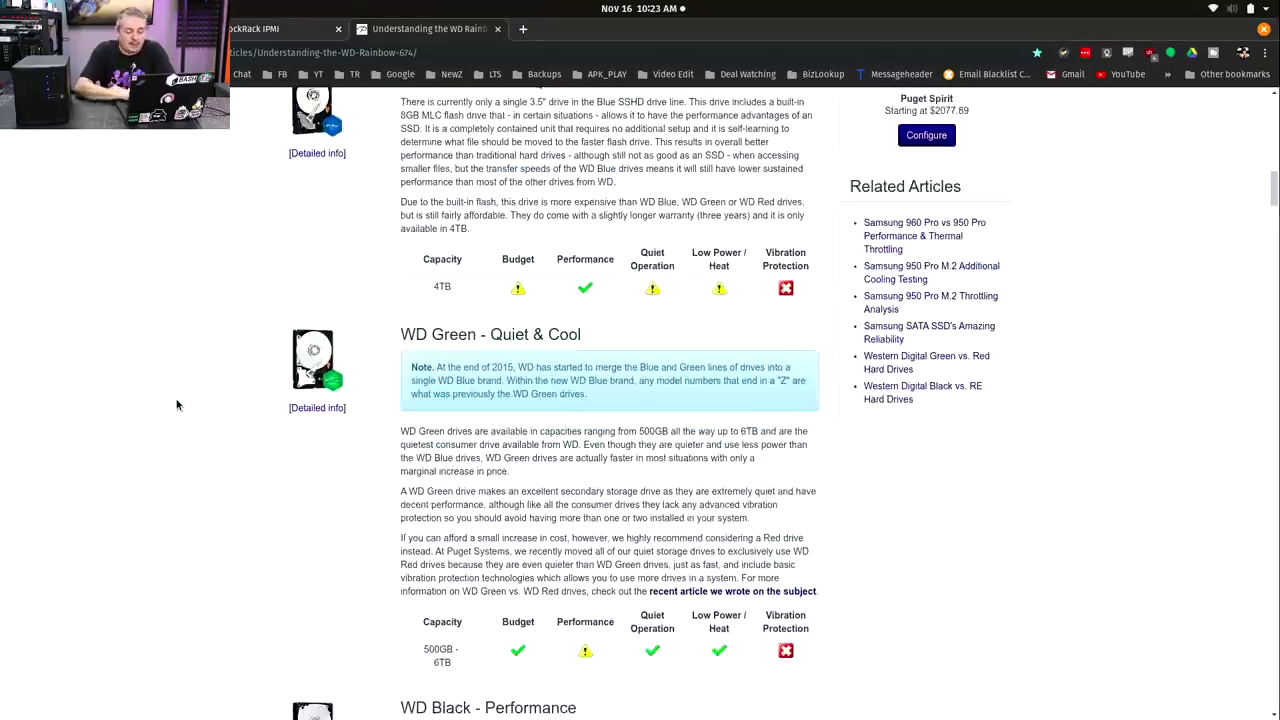
scroll(176, 404, down, 9)
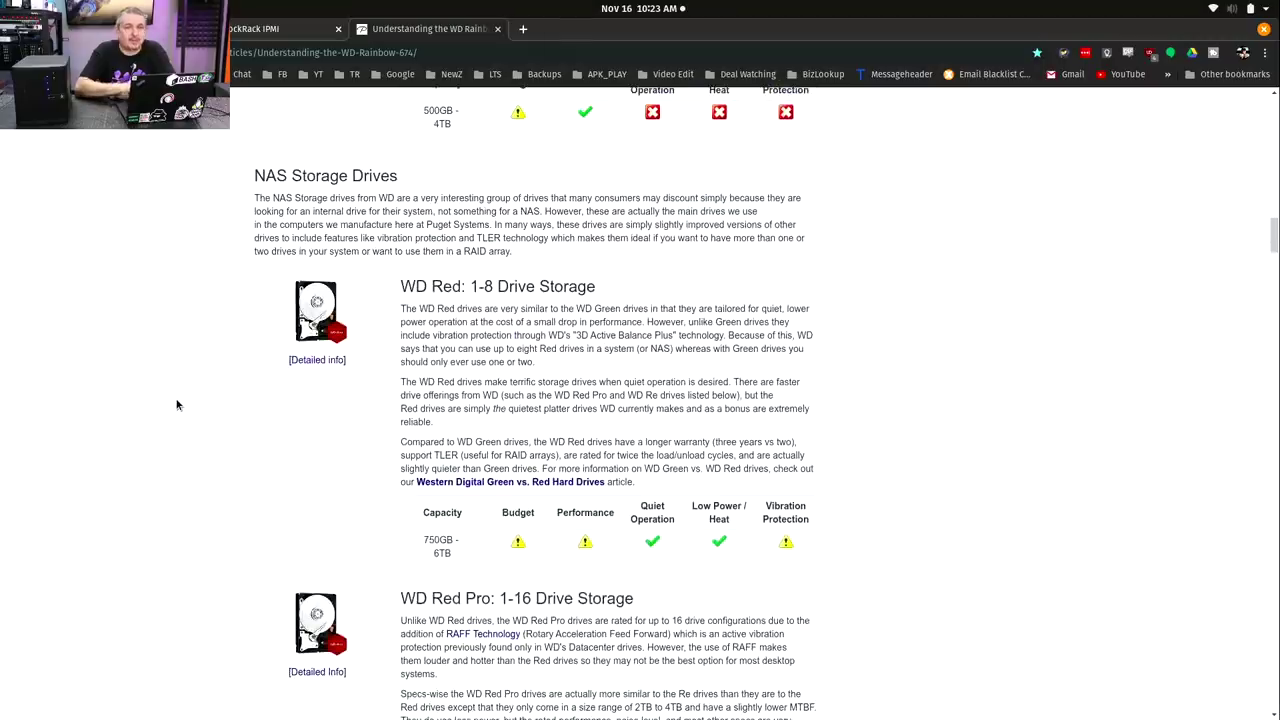
scroll(176, 404, down, 5)
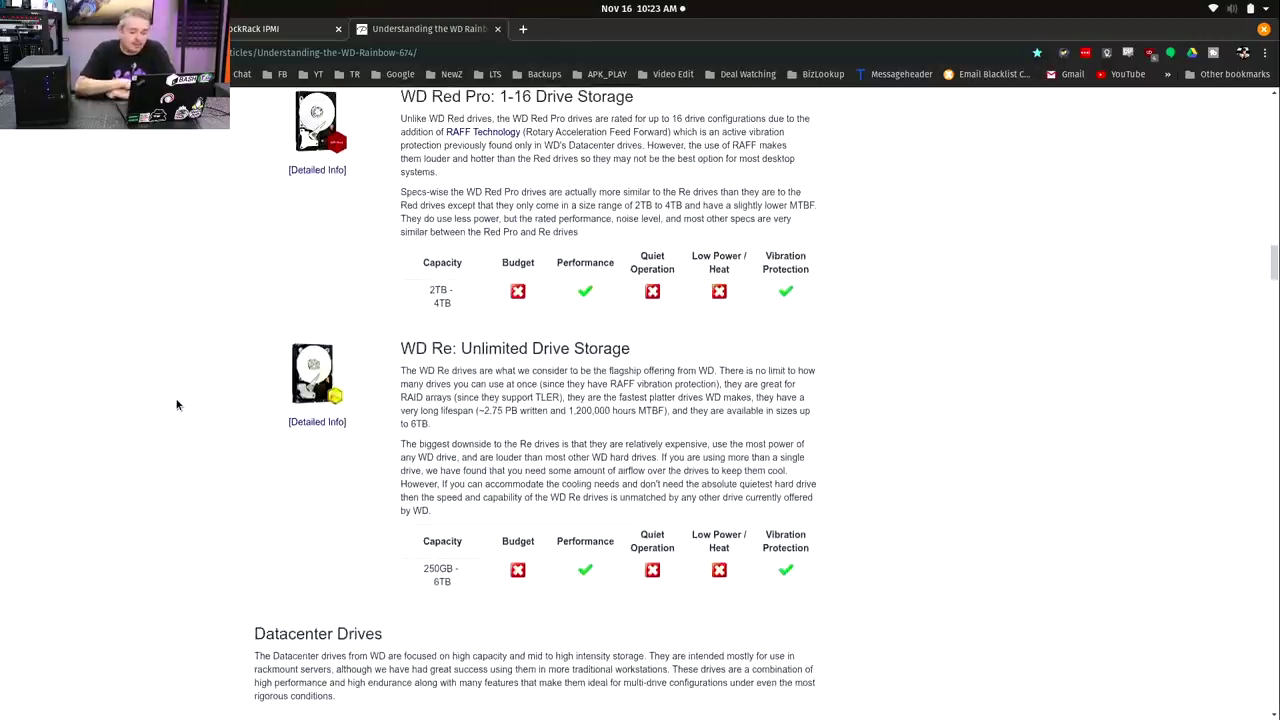
scroll(176, 404, down, 7)
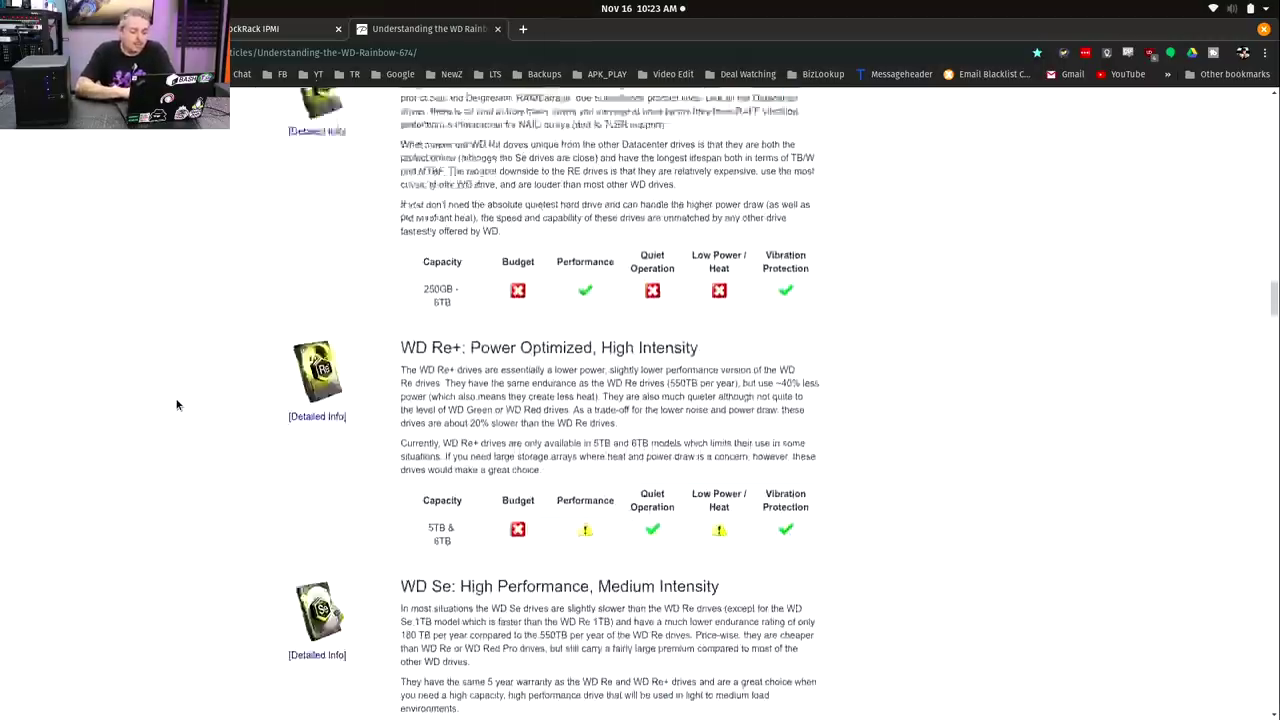
scroll(176, 404, down, 4)
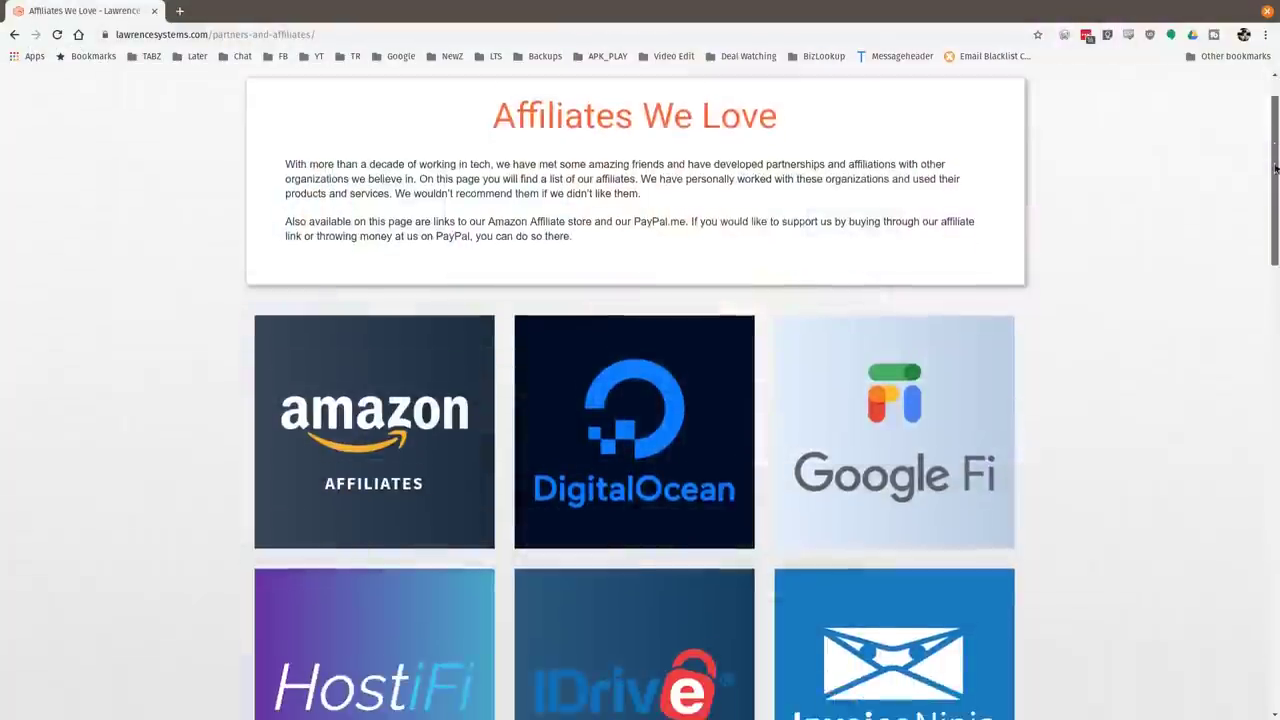
Scroll down the affiliates page to HostiFi, IDrive, Linode, Netgate and TechSupply Direct.
scroll(1263, 275, down, 4)
scroll(1263, 275, down, 5)
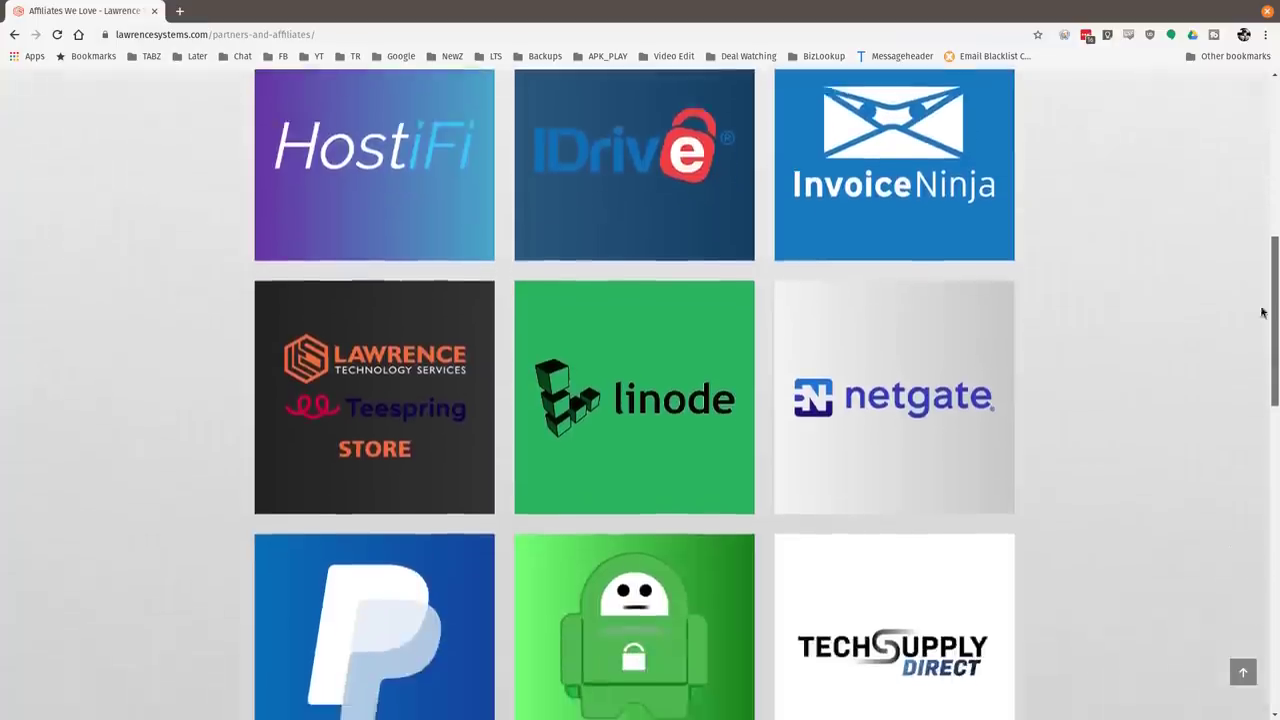